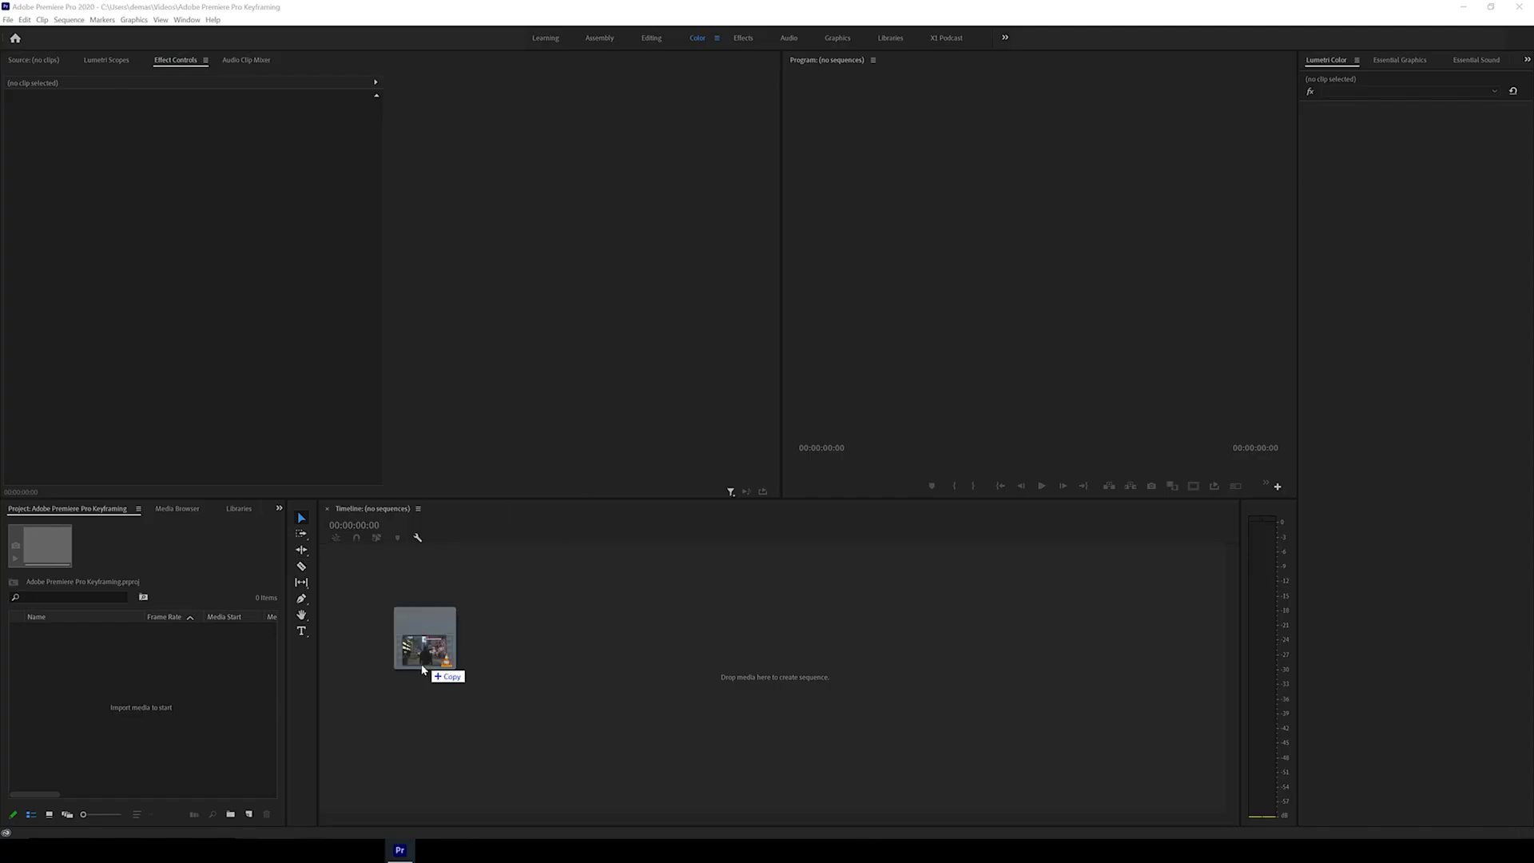
- Create a sequence from the C0045 24fps.mp4 clip and trim both ends so it lasts 00:00:14:12 from the sequence start
left_click_drag(423, 670, 438, 671)
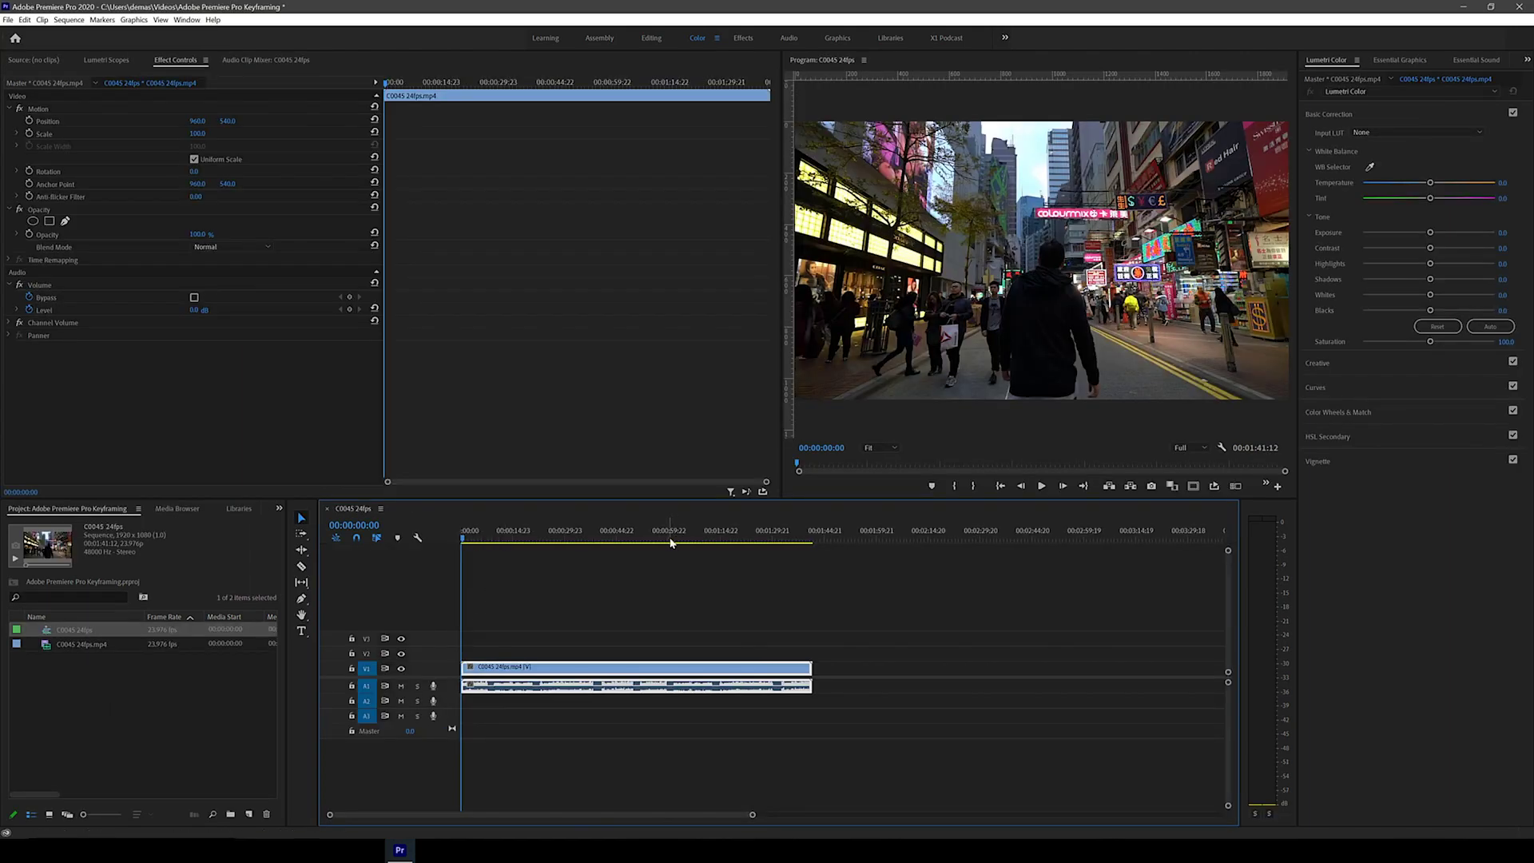
left_click_drag(533, 543, 545, 542)
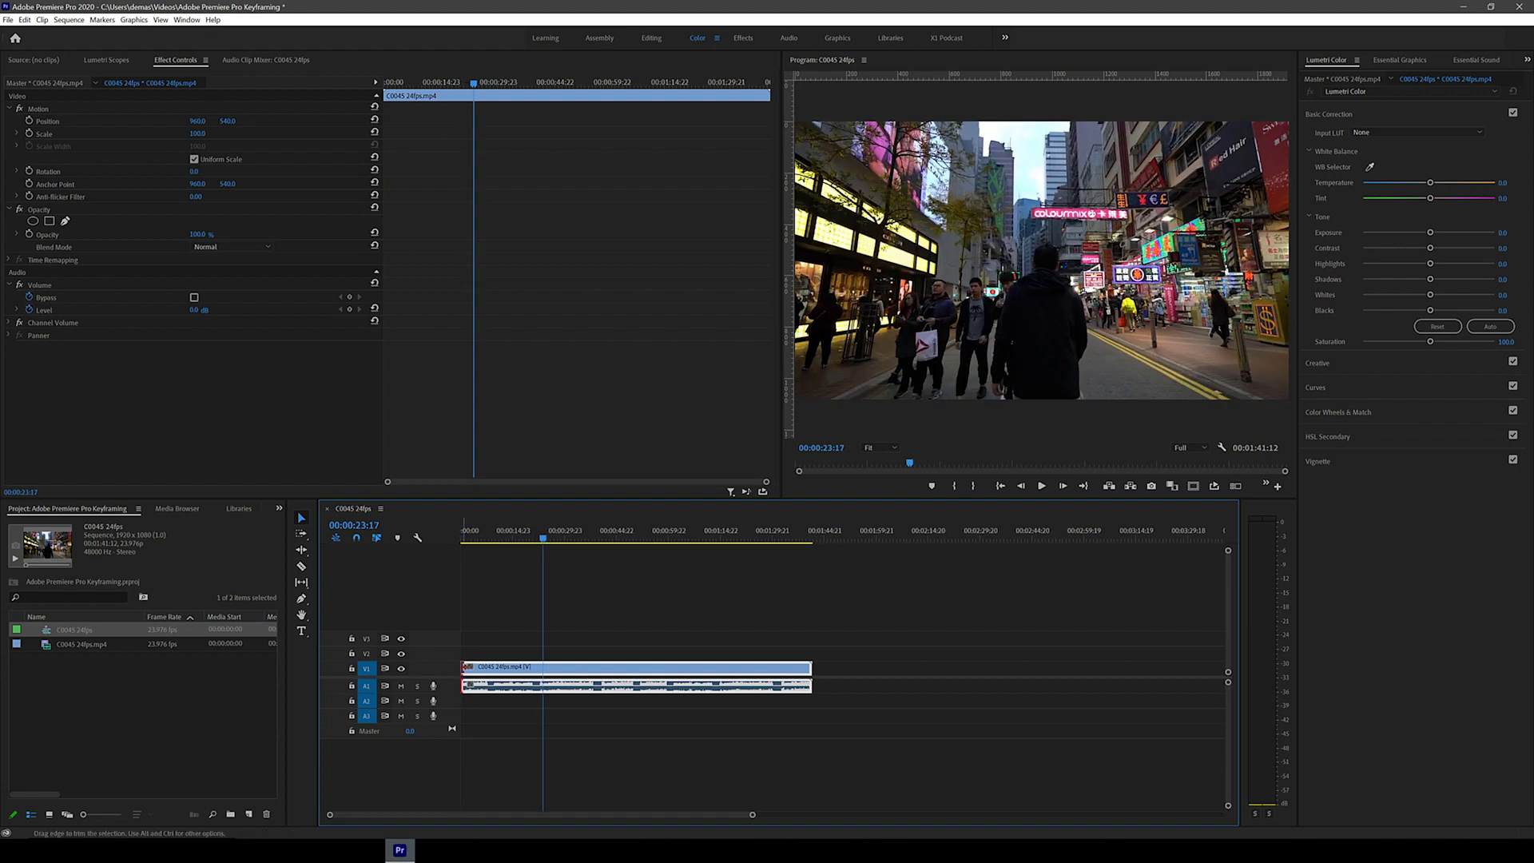
left_click_drag(464, 668, 543, 667)
left_click_drag(808, 667, 494, 675)
key("Home")
left_click_drag(753, 815, 535, 815)
left_click_drag(462, 539, 415, 525)
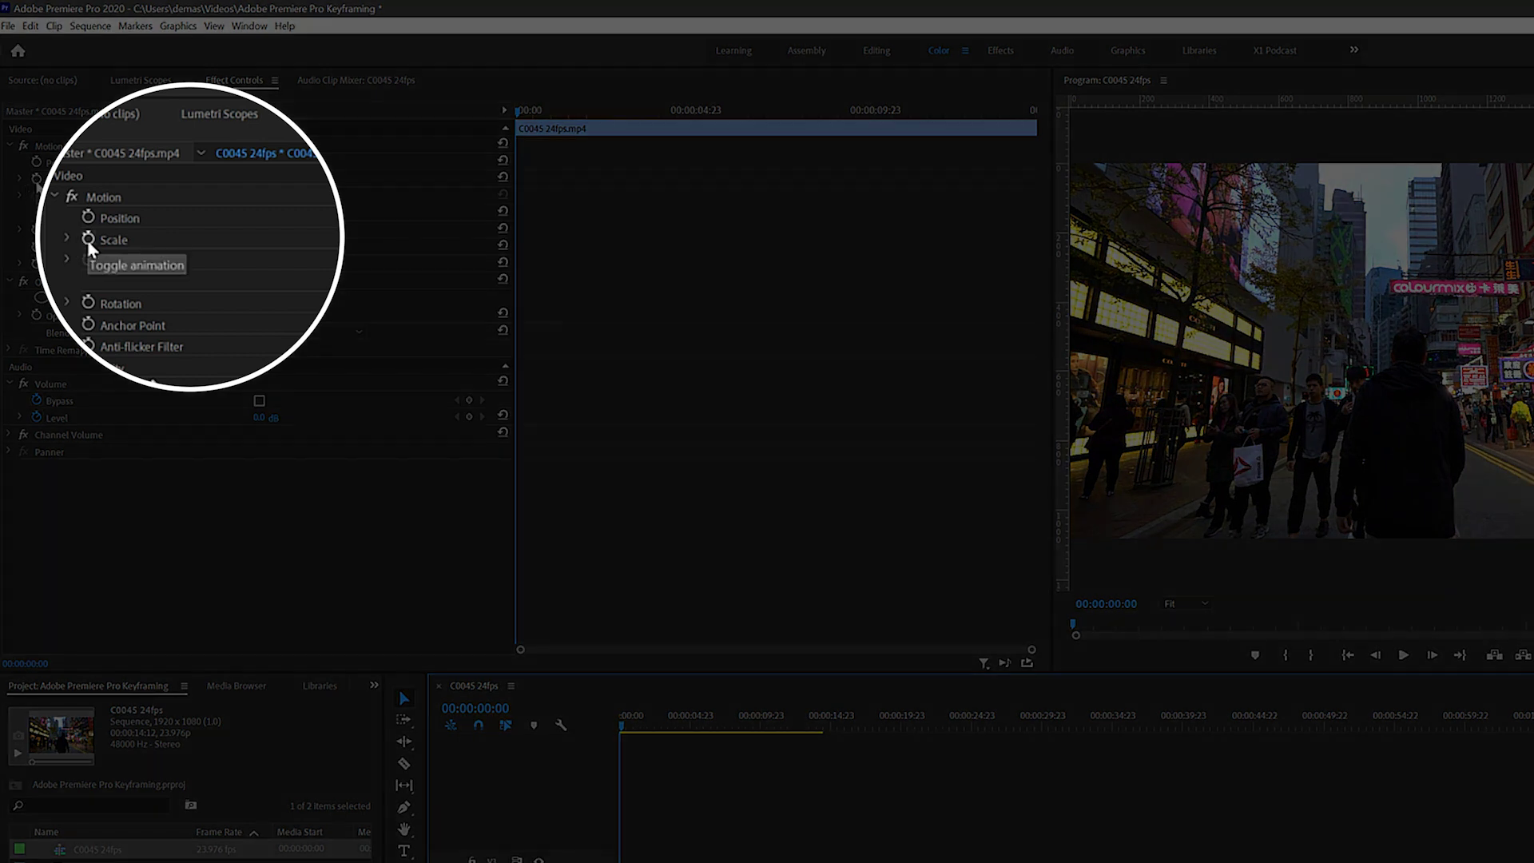
- Keyframe the clip's Scale from 100 at its first frame to 150 at its end
left_click(36, 179)
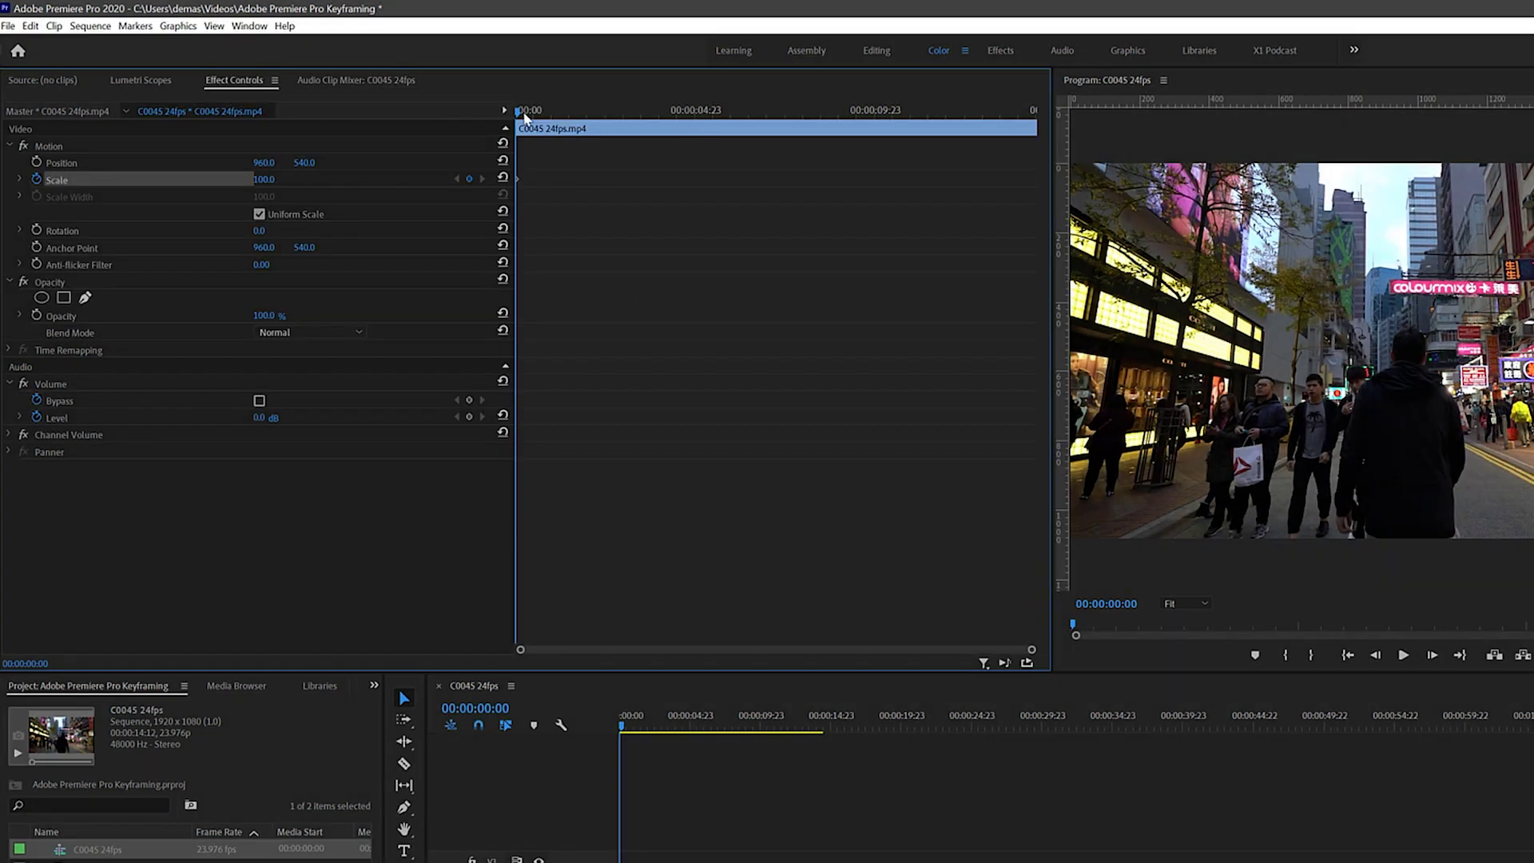
left_click_drag(525, 118, 952, 100)
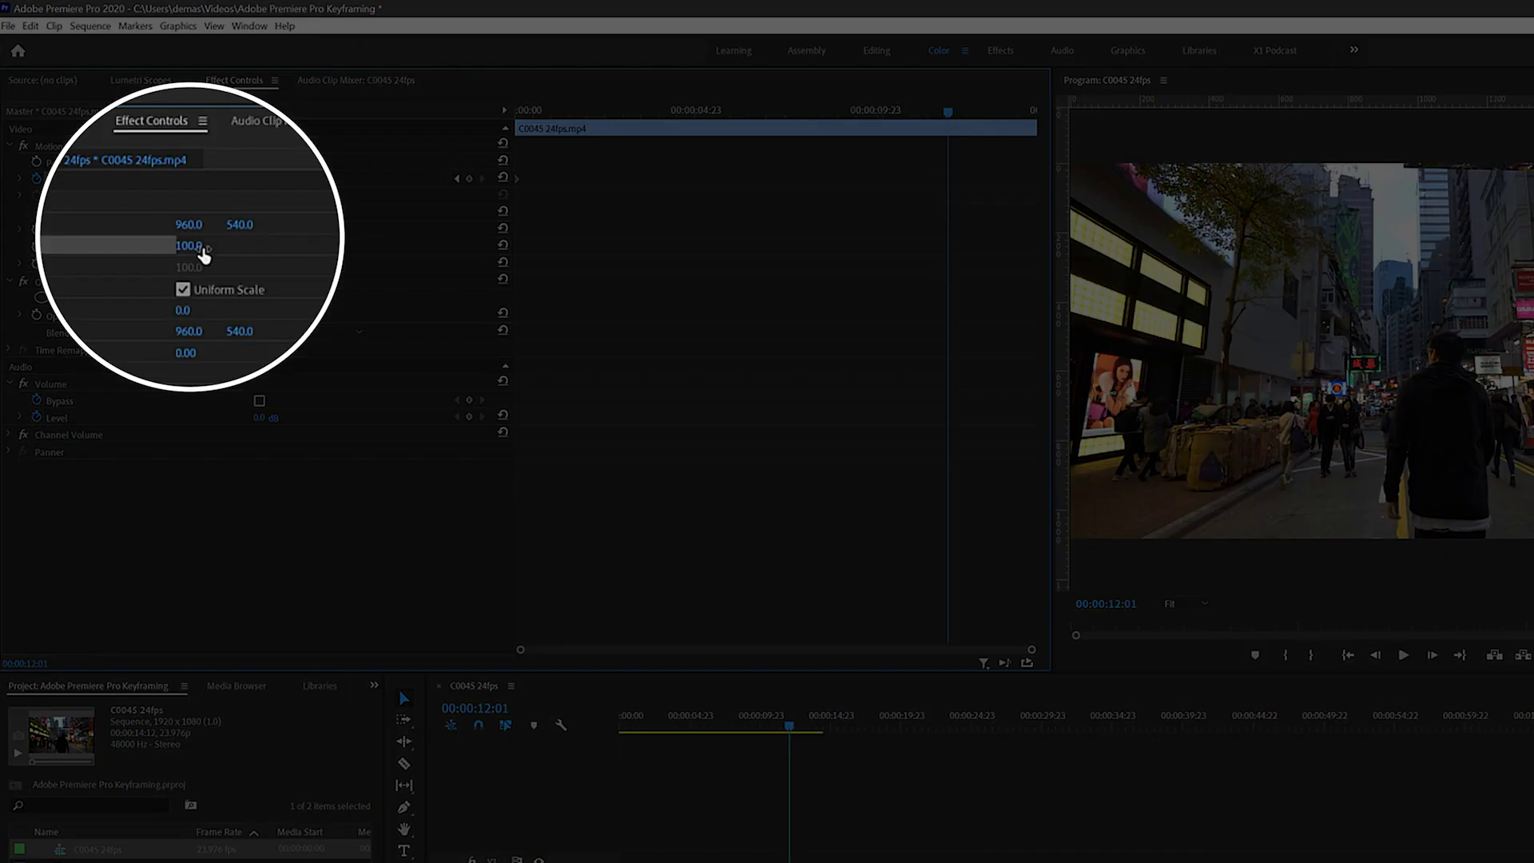
left_click(203, 243)
type("150")
key("Return")
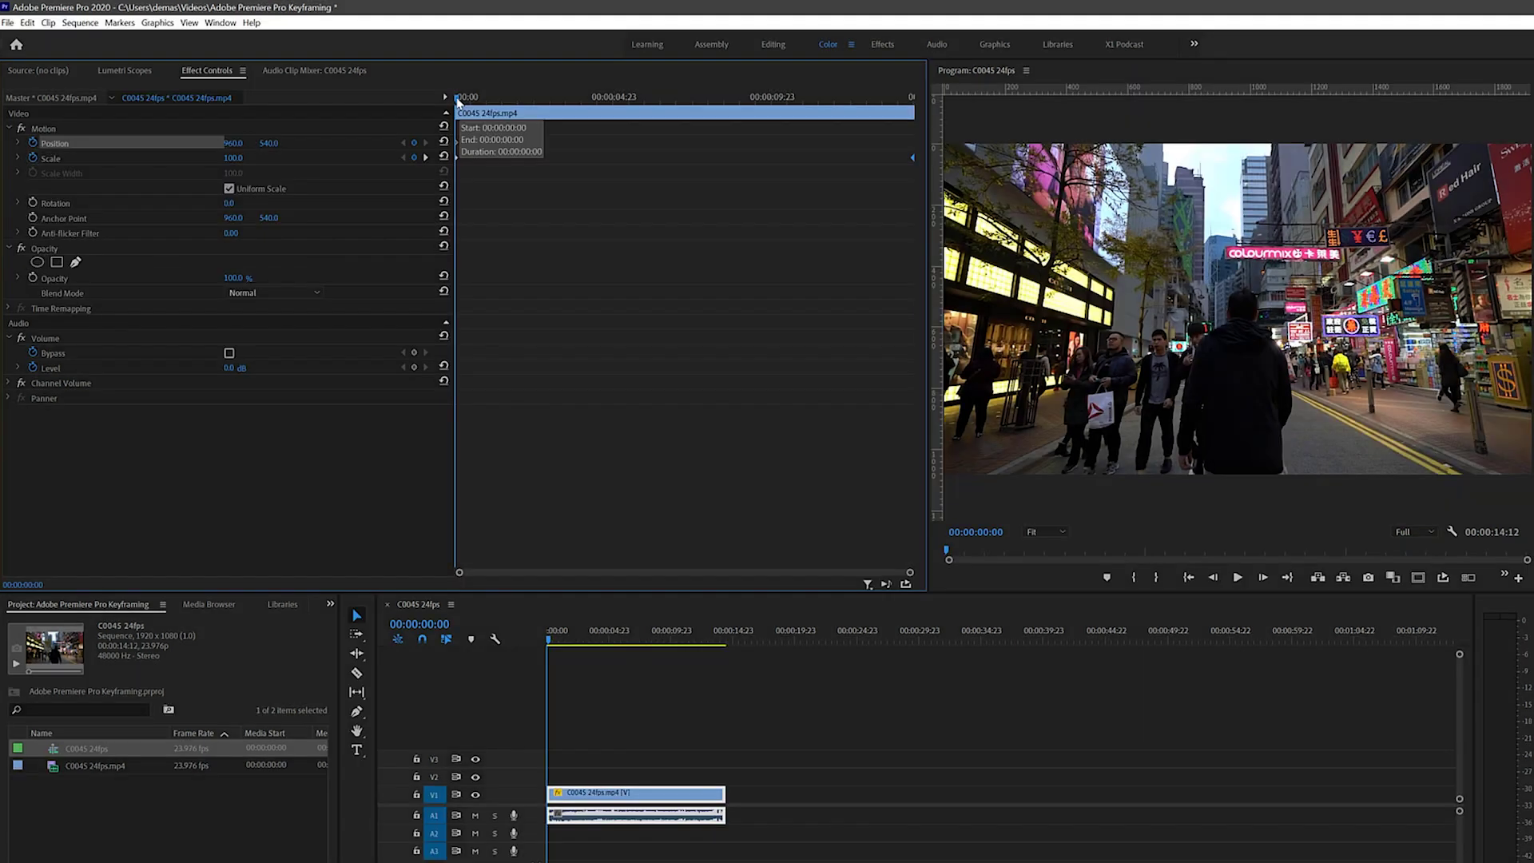
- Hold the clip's Position at 960, 540 with a keyframe at 00:00:08:09 and shift the frame leftward at the clip's end
left_click_drag(459, 99, 722, 95)
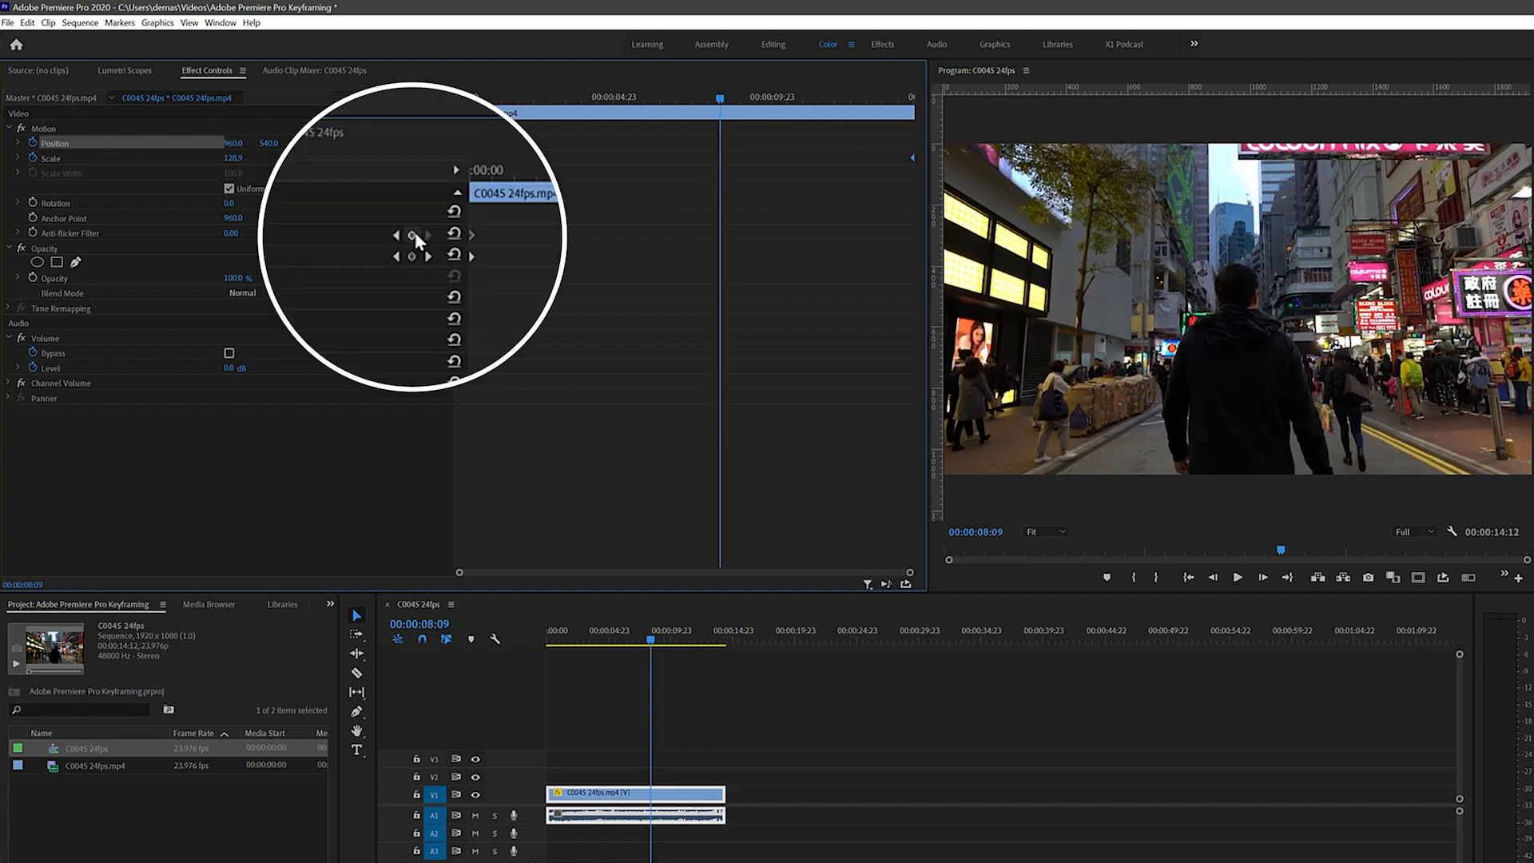
left_click(414, 142)
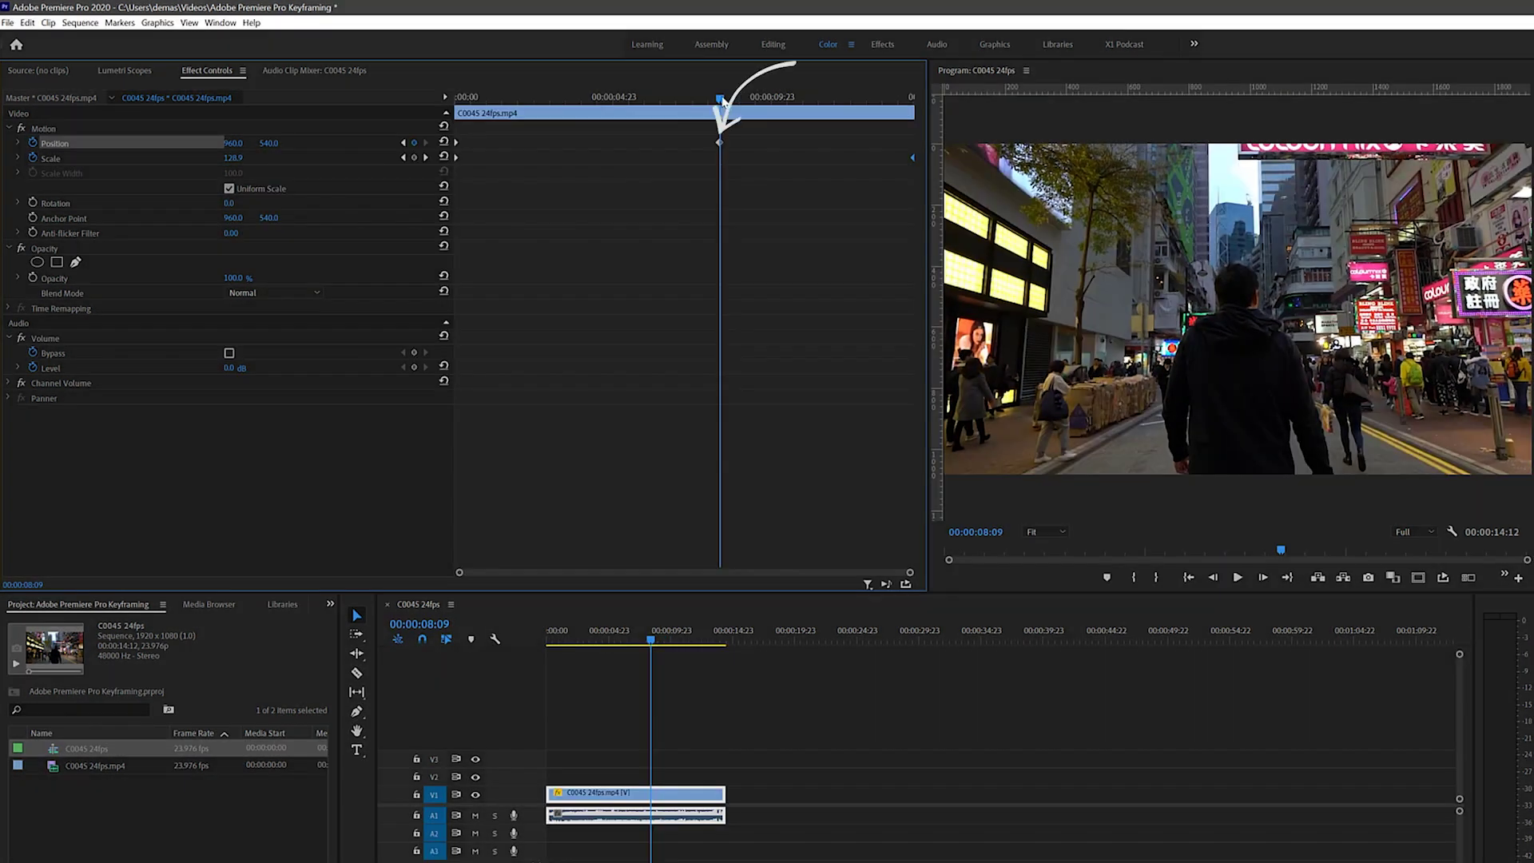
left_click_drag(724, 103, 906, 101)
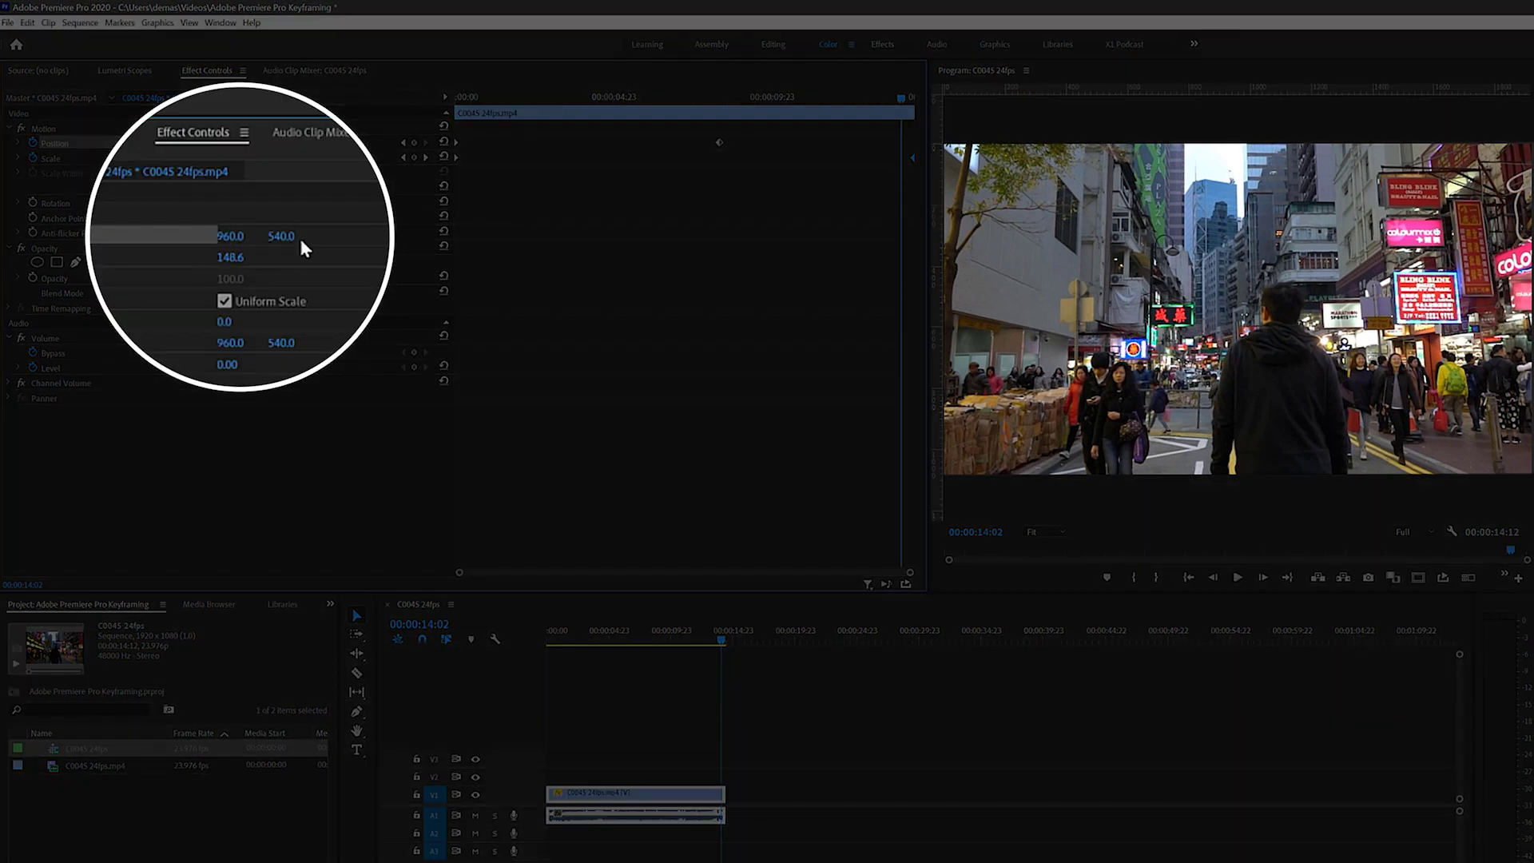
left_click_drag(230, 237, 185, 236)
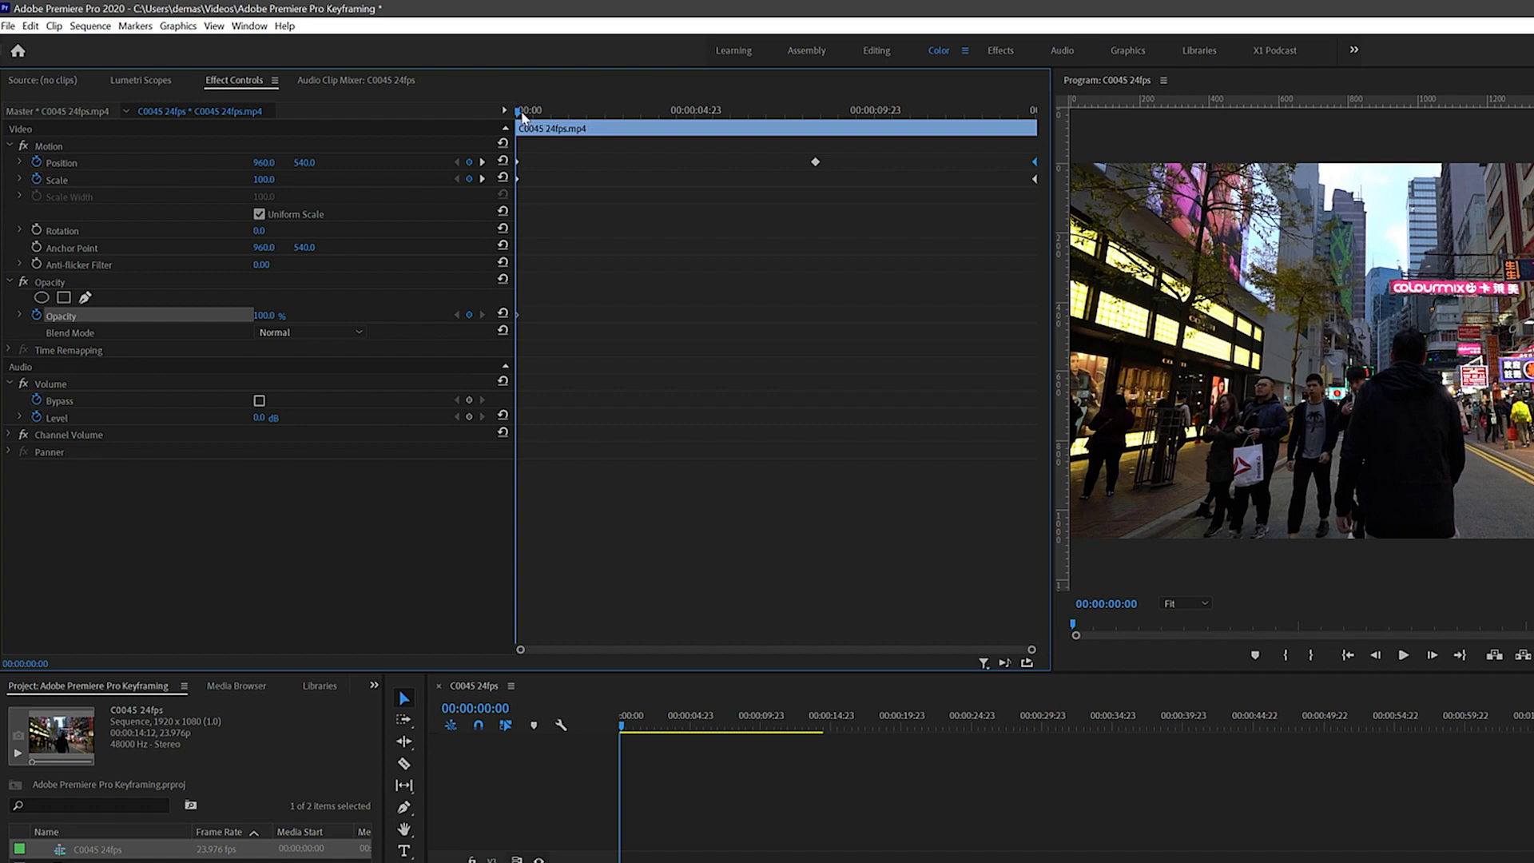
- Fade the clip in with Opacity keyframes from 0% at the start to 100% at 00:00:01:02, and preview it
left_click_drag(530, 113, 557, 116)
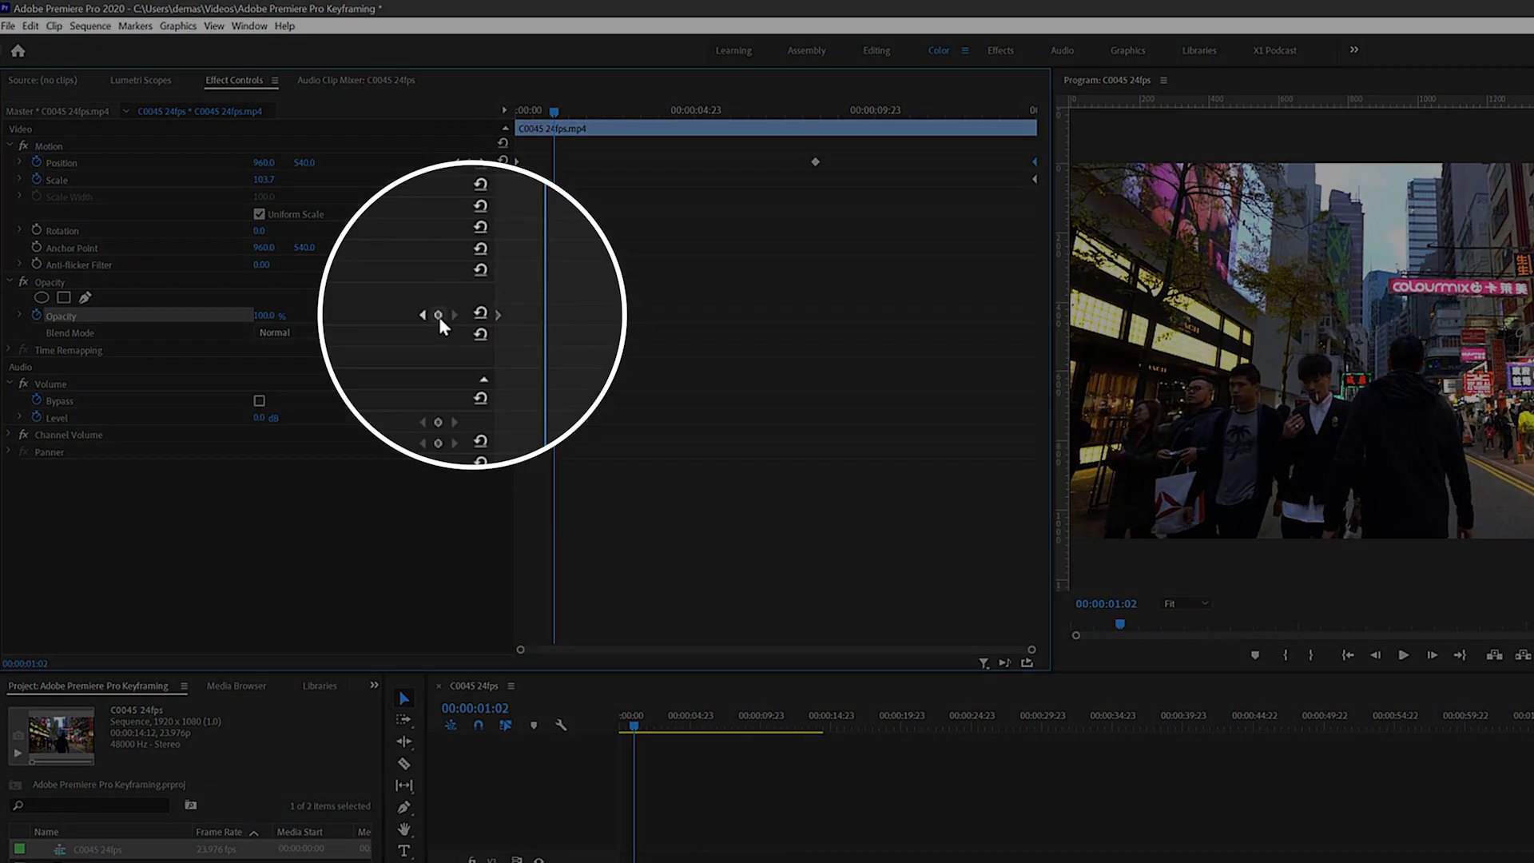
left_click(469, 315)
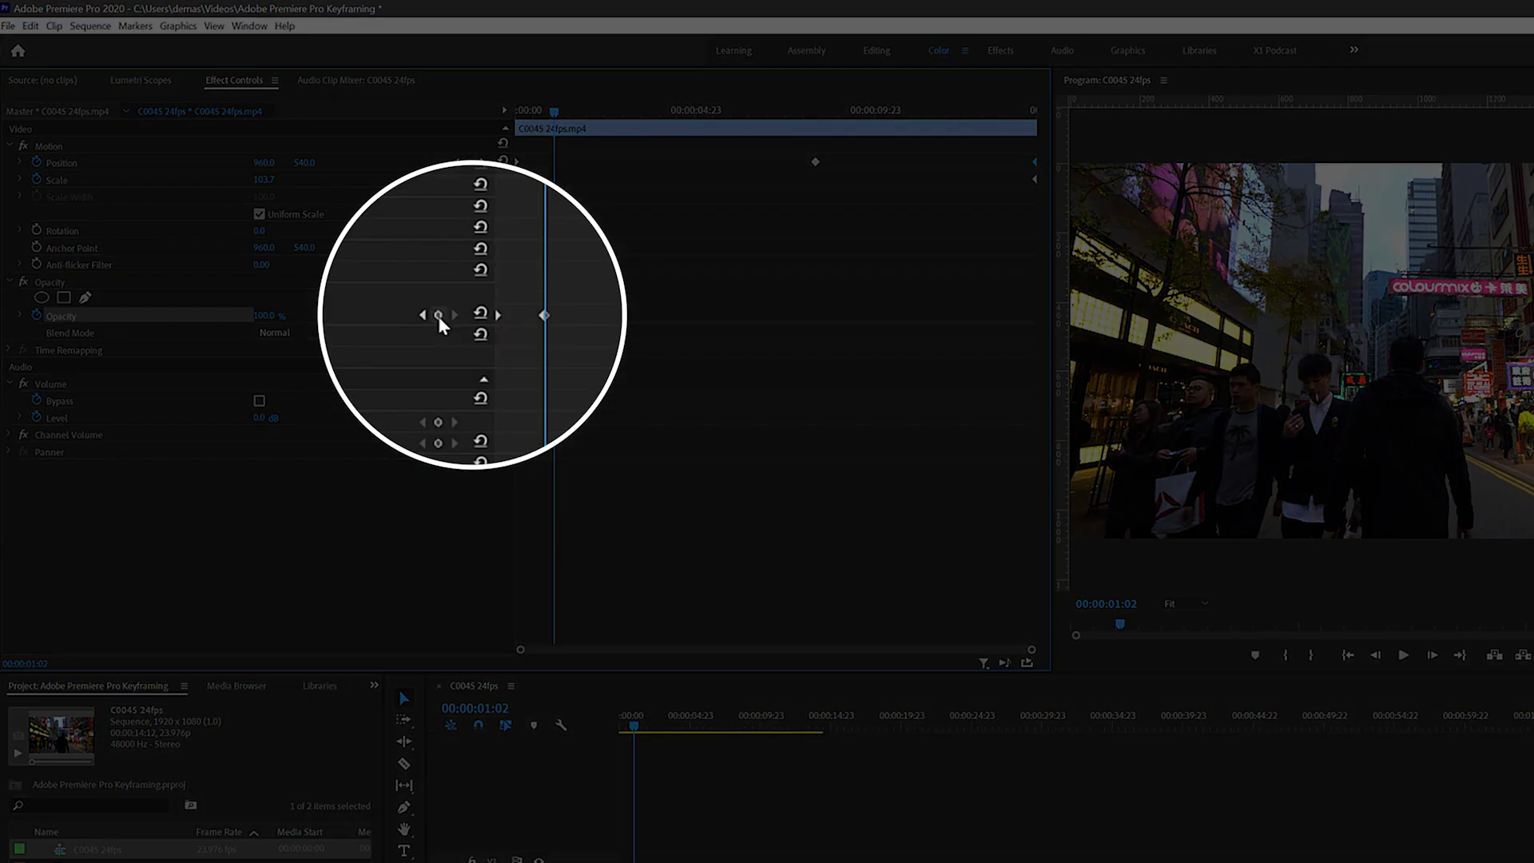
left_click_drag(553, 113, 502, 110)
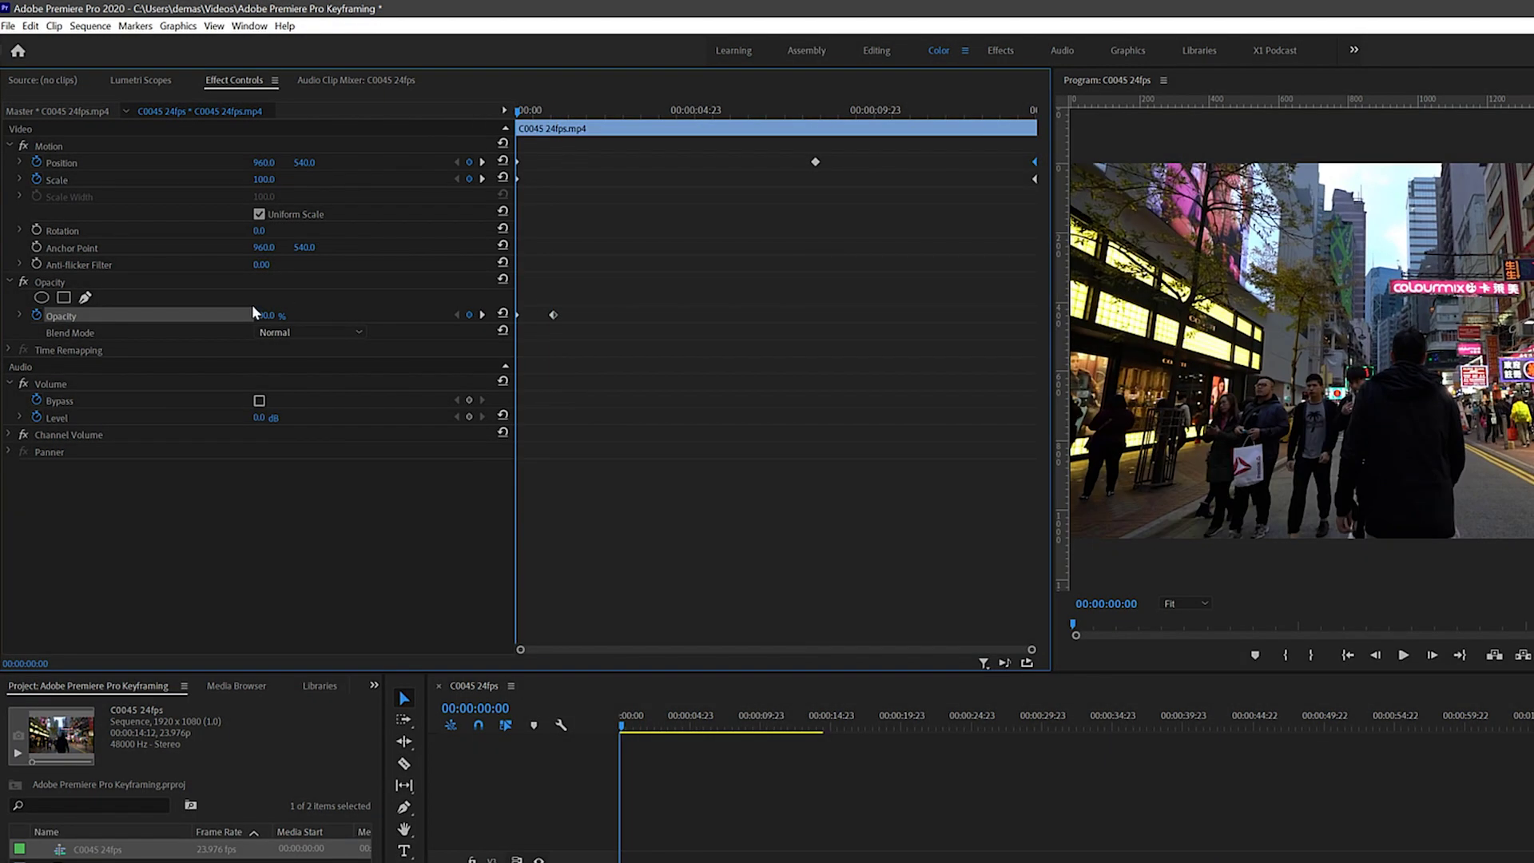
type("0")
key("Return")
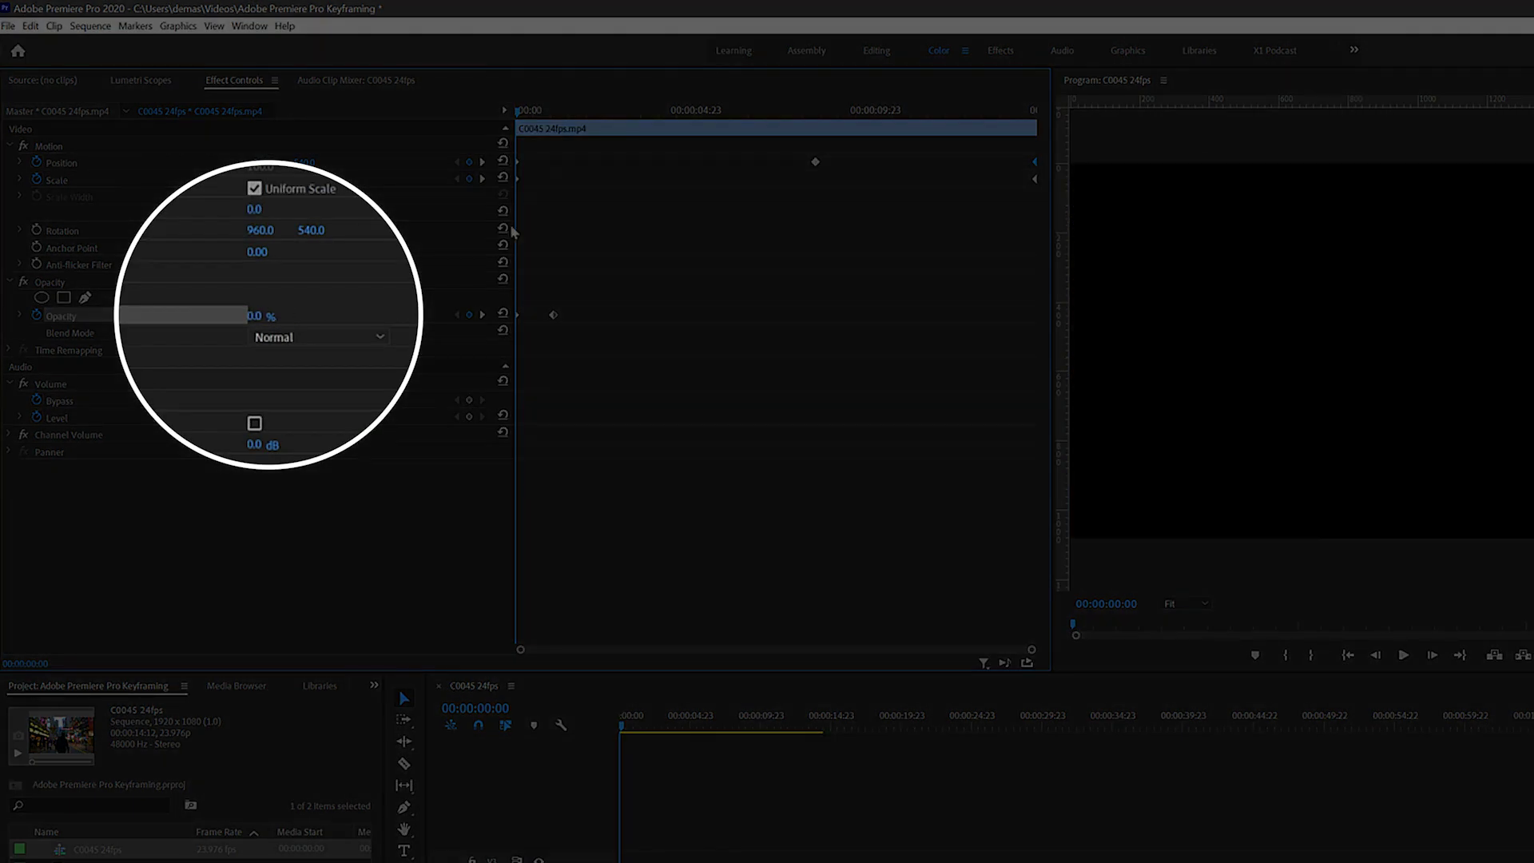
key("space")
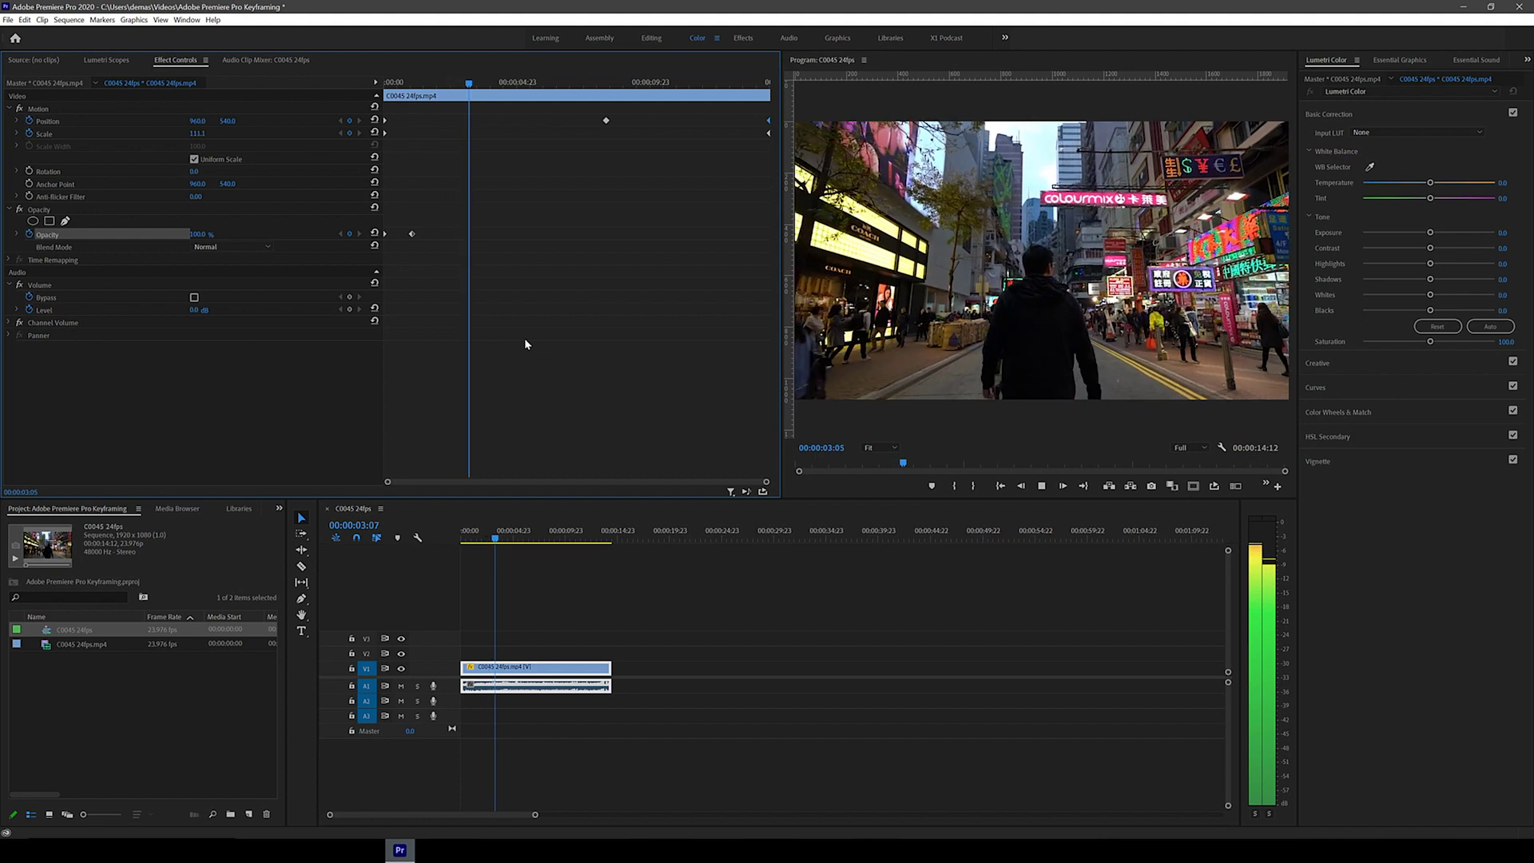
- Fade the clip out with Opacity keyframes from 100% shortly before the end to 0% at the end, and preview it
left_click_drag(508, 83, 759, 83)
left_click(349, 234)
left_click_drag(197, 235, 120, 234)
left_click_drag(759, 234, 770, 235)
left_click(737, 234)
left_click_drag(757, 84, 705, 83)
key("space")
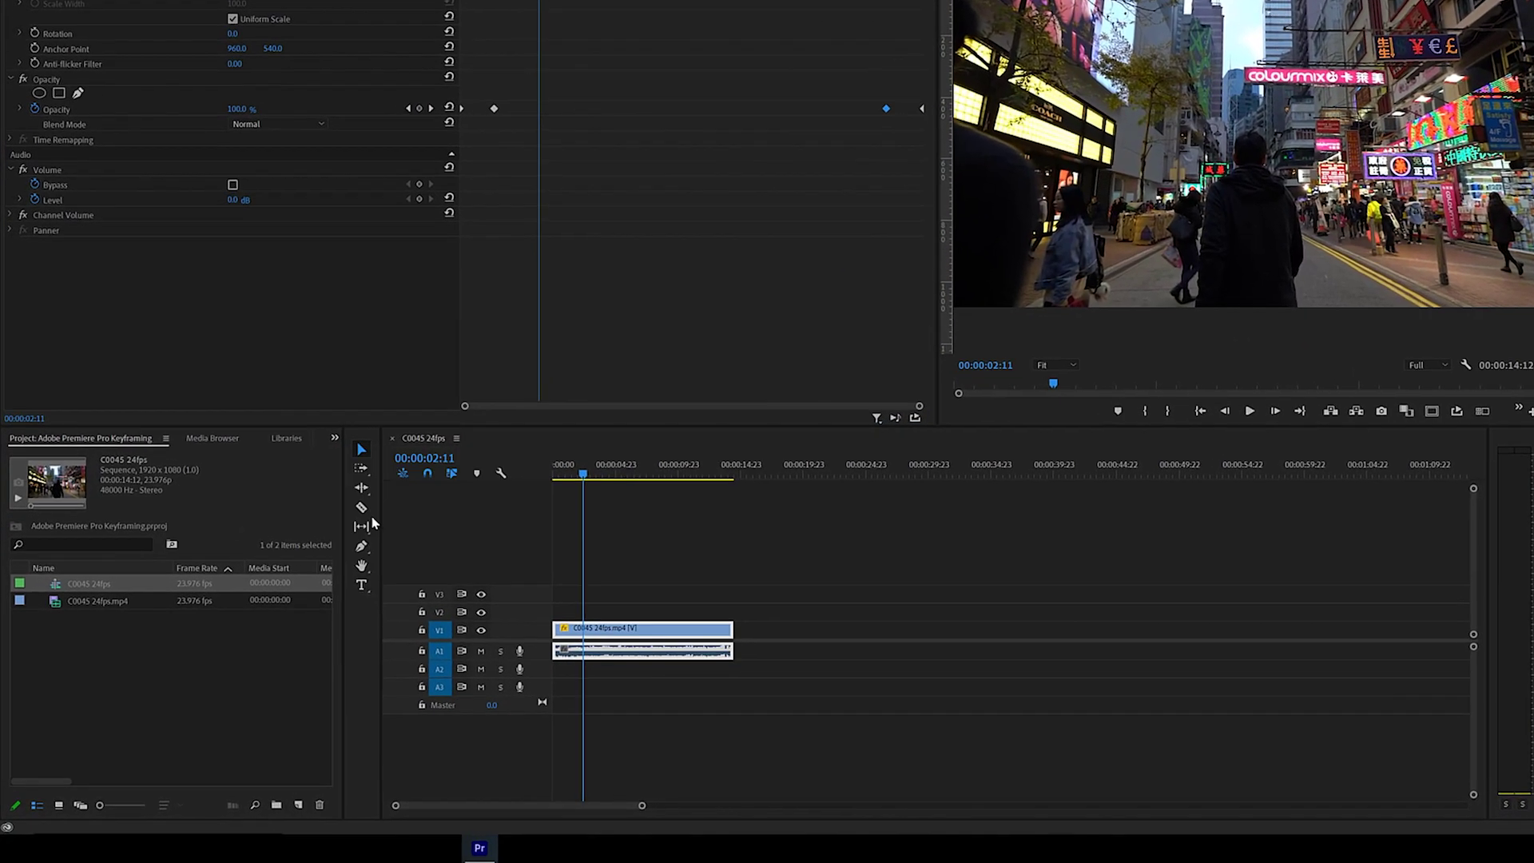
- Find the Gaussian Blur video effect and apply it to the clip
left_click(215, 488)
left_click(88, 505)
type("gaussian")
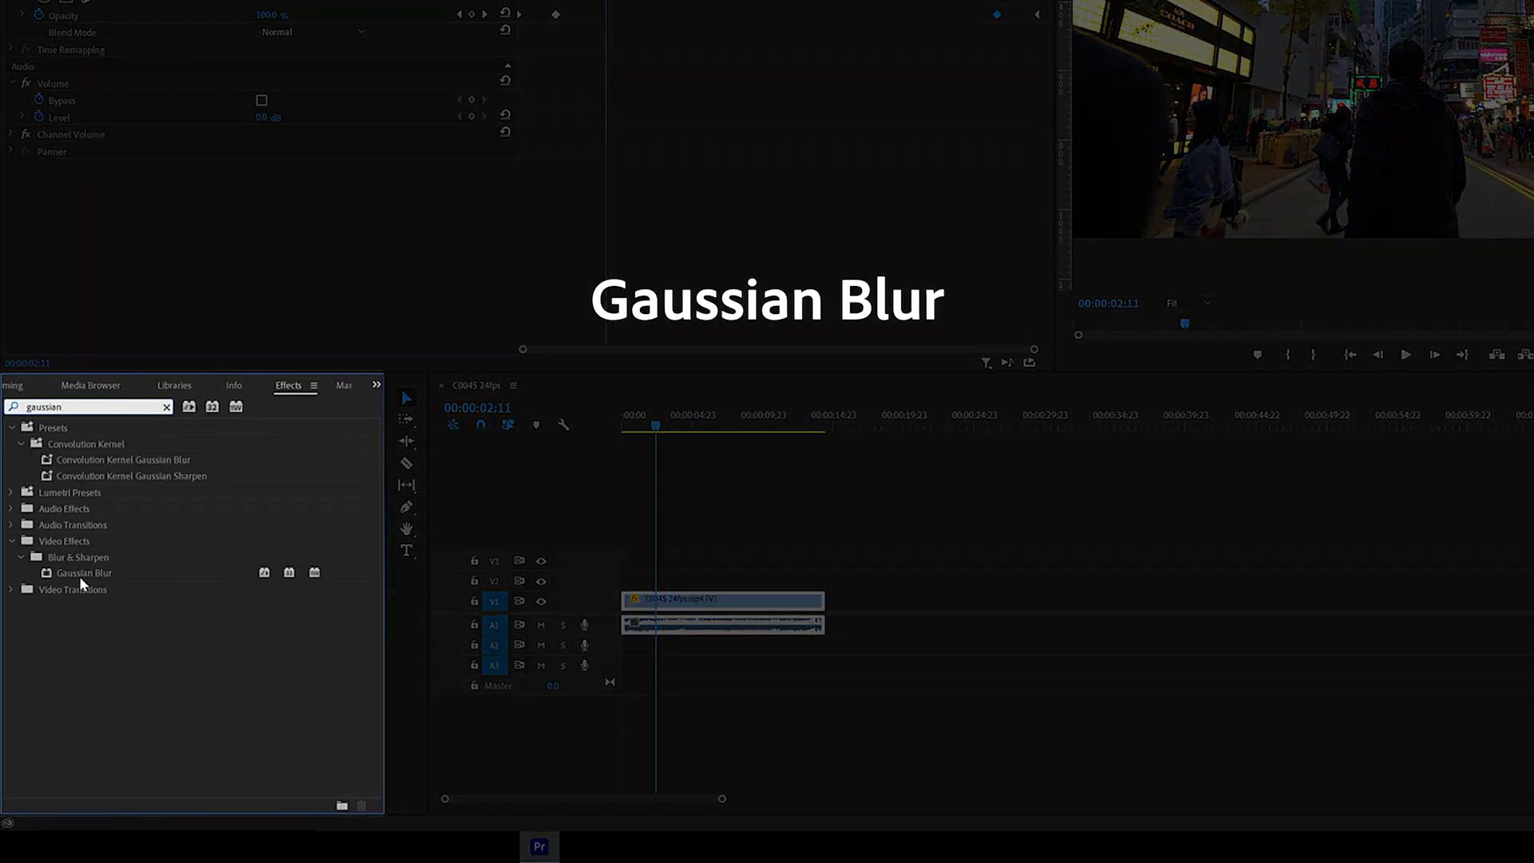
left_click_drag(81, 578, 267, 513)
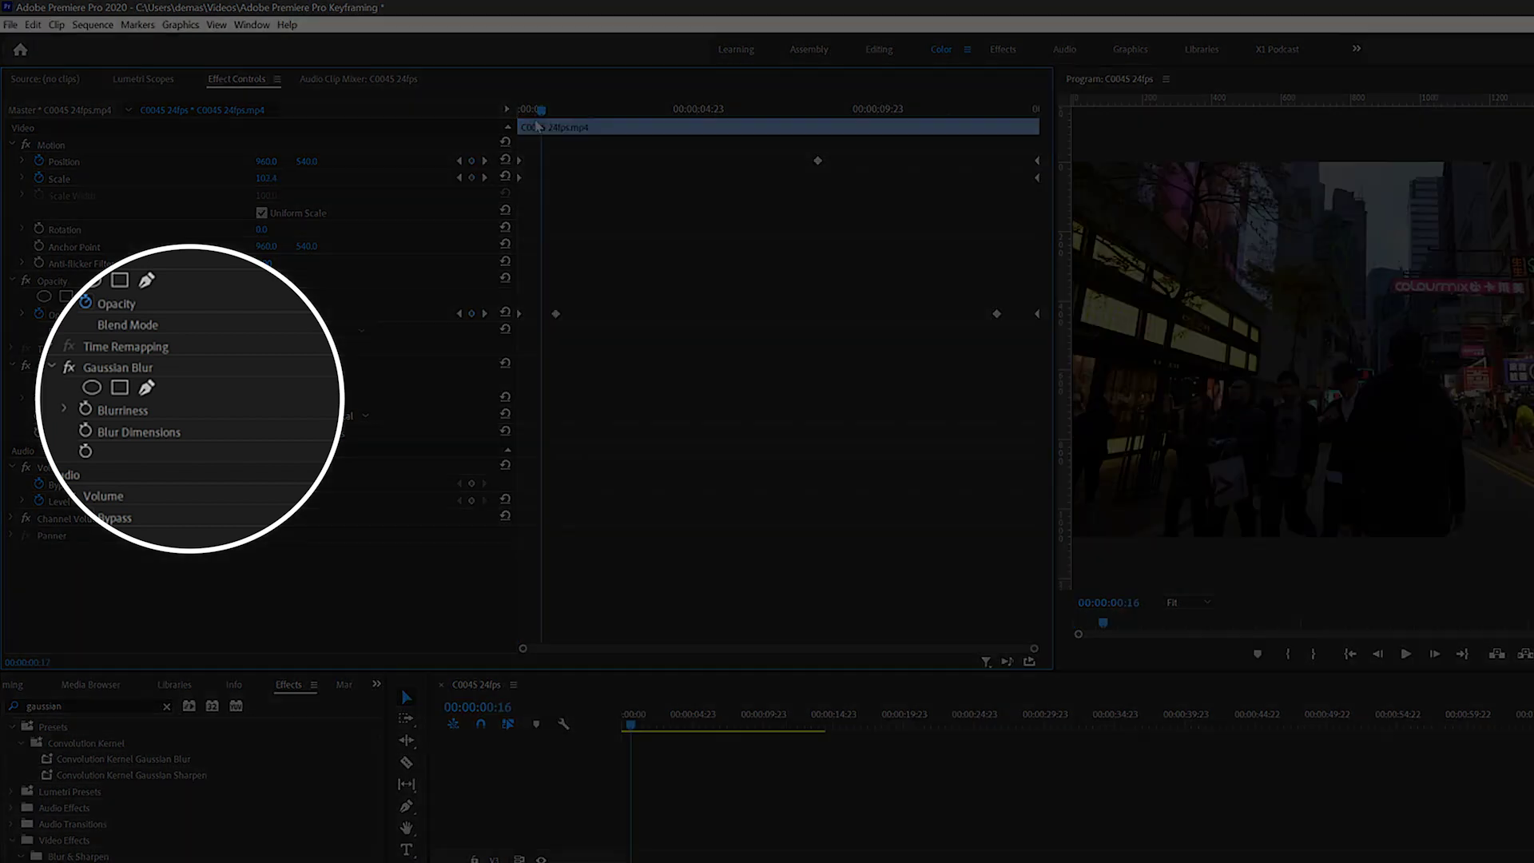
- Keyframe the Gaussian Blur's Blurriness from 0 at the clip's start to 30 at its end
left_click_drag(538, 126, 504, 126)
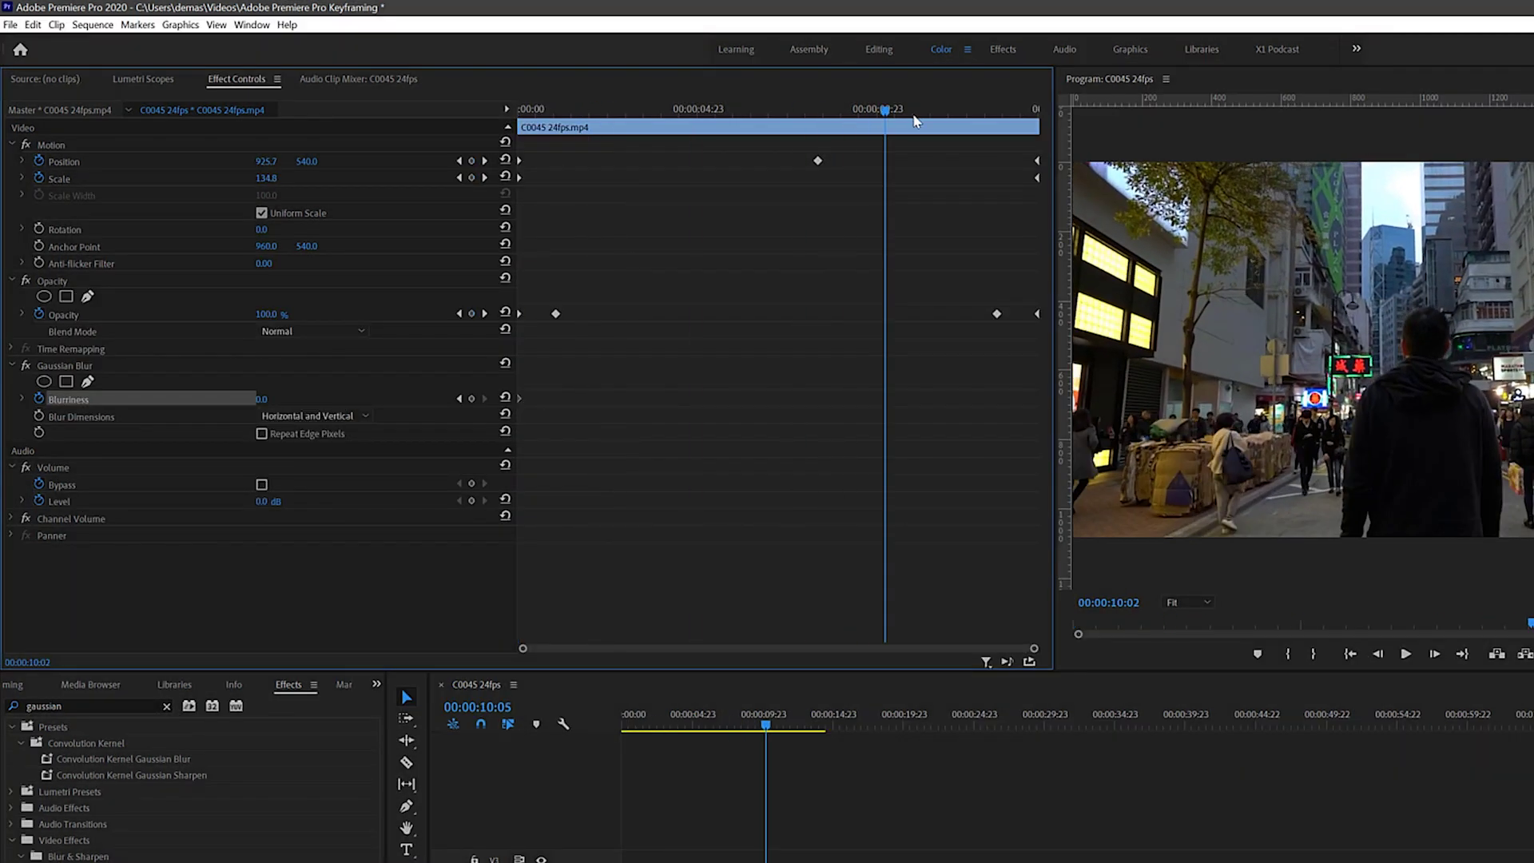
left_click(266, 398)
type("30")
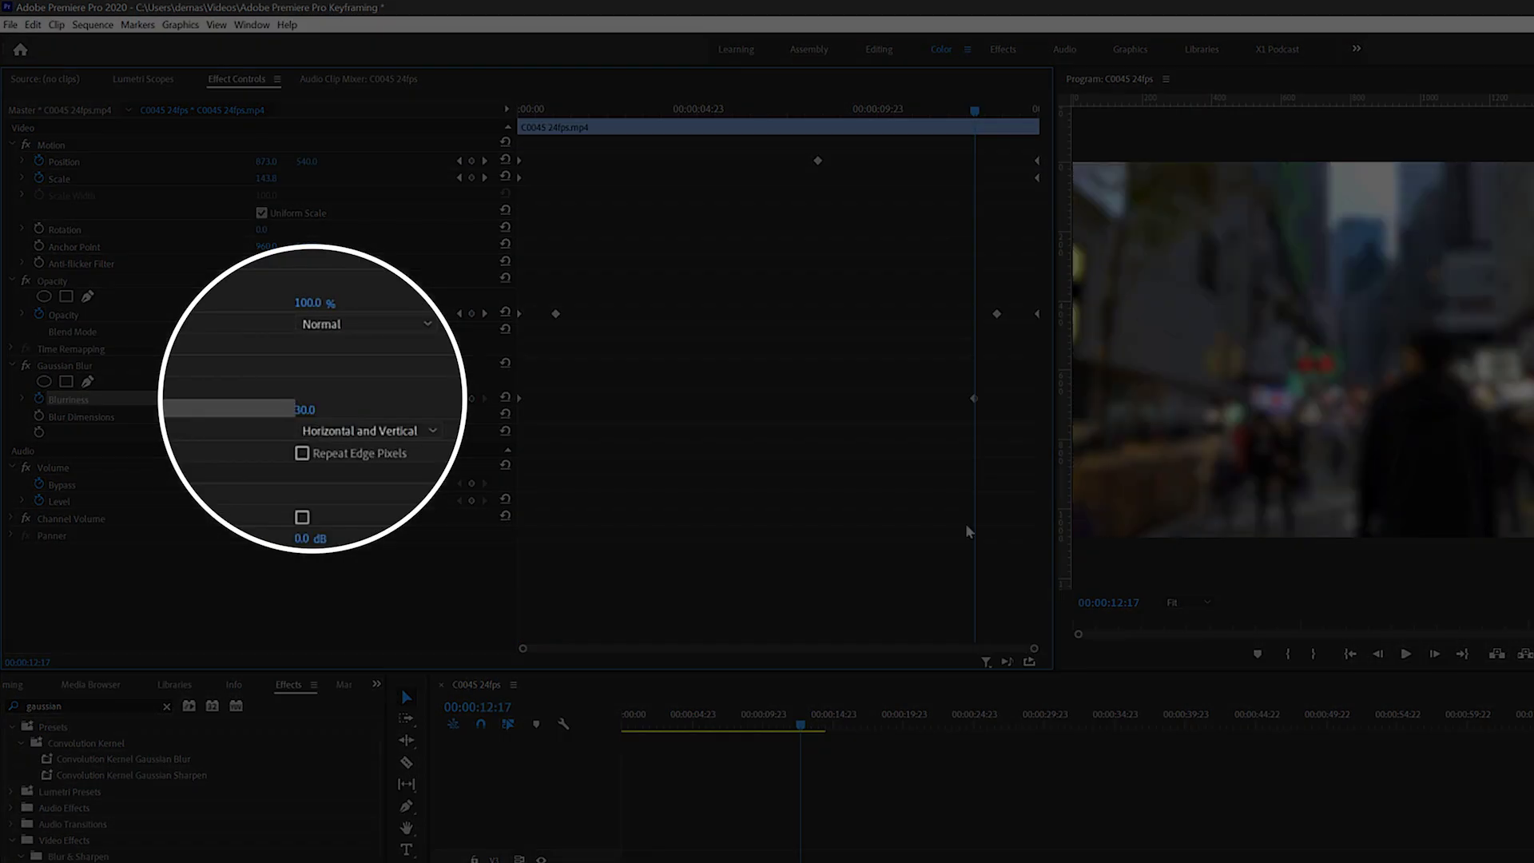
left_click_drag(974, 398, 1004, 398)
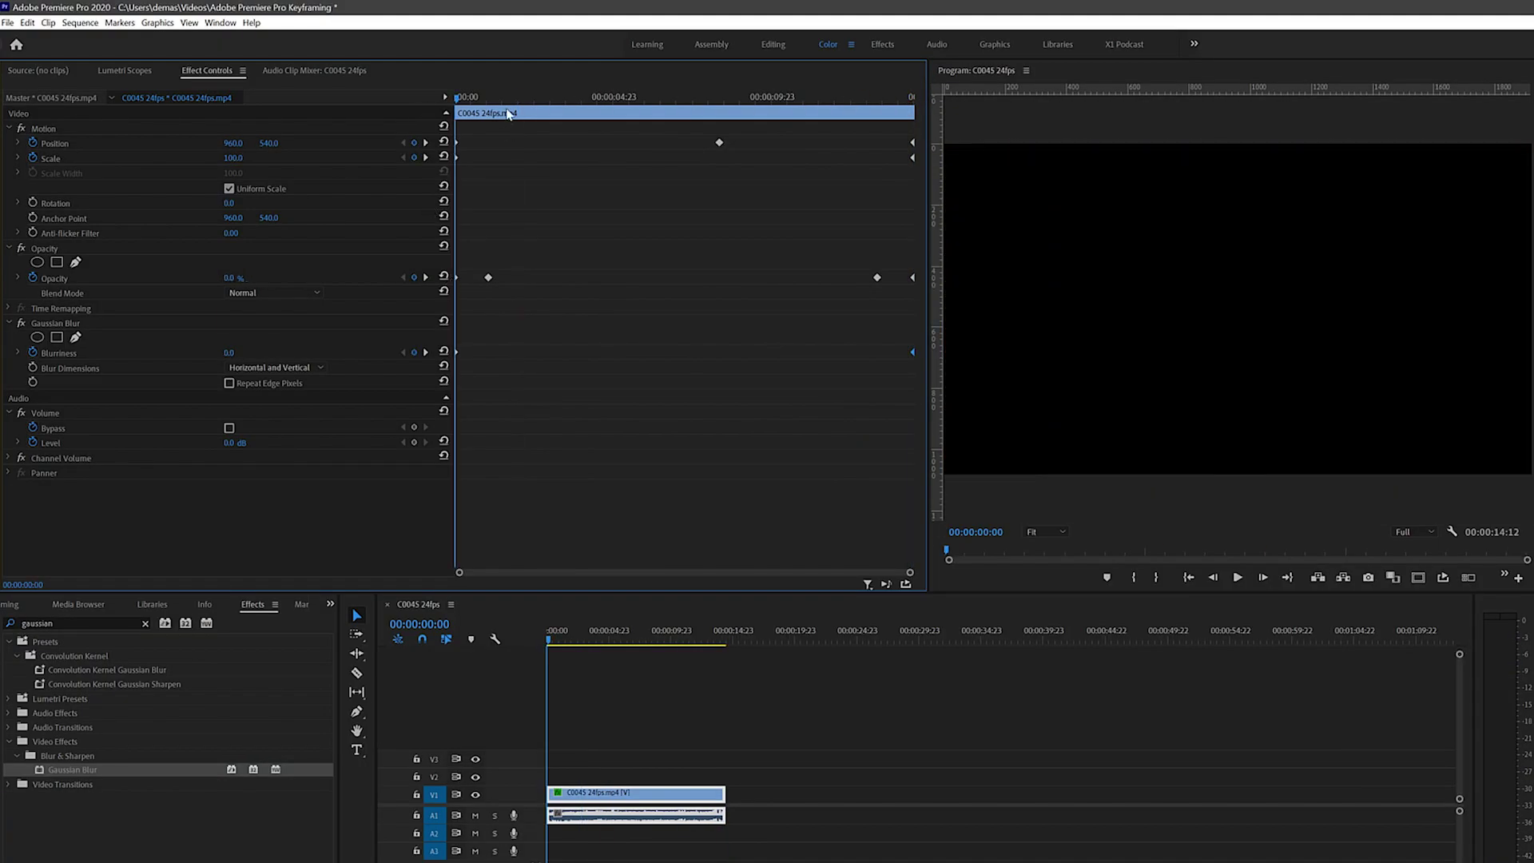
- Try alternating Blurriness keyframes along the clip, including 48.5 at 00:00:08:01 and 0 at 00:00:09:07
left_click_drag(509, 96, 567, 88)
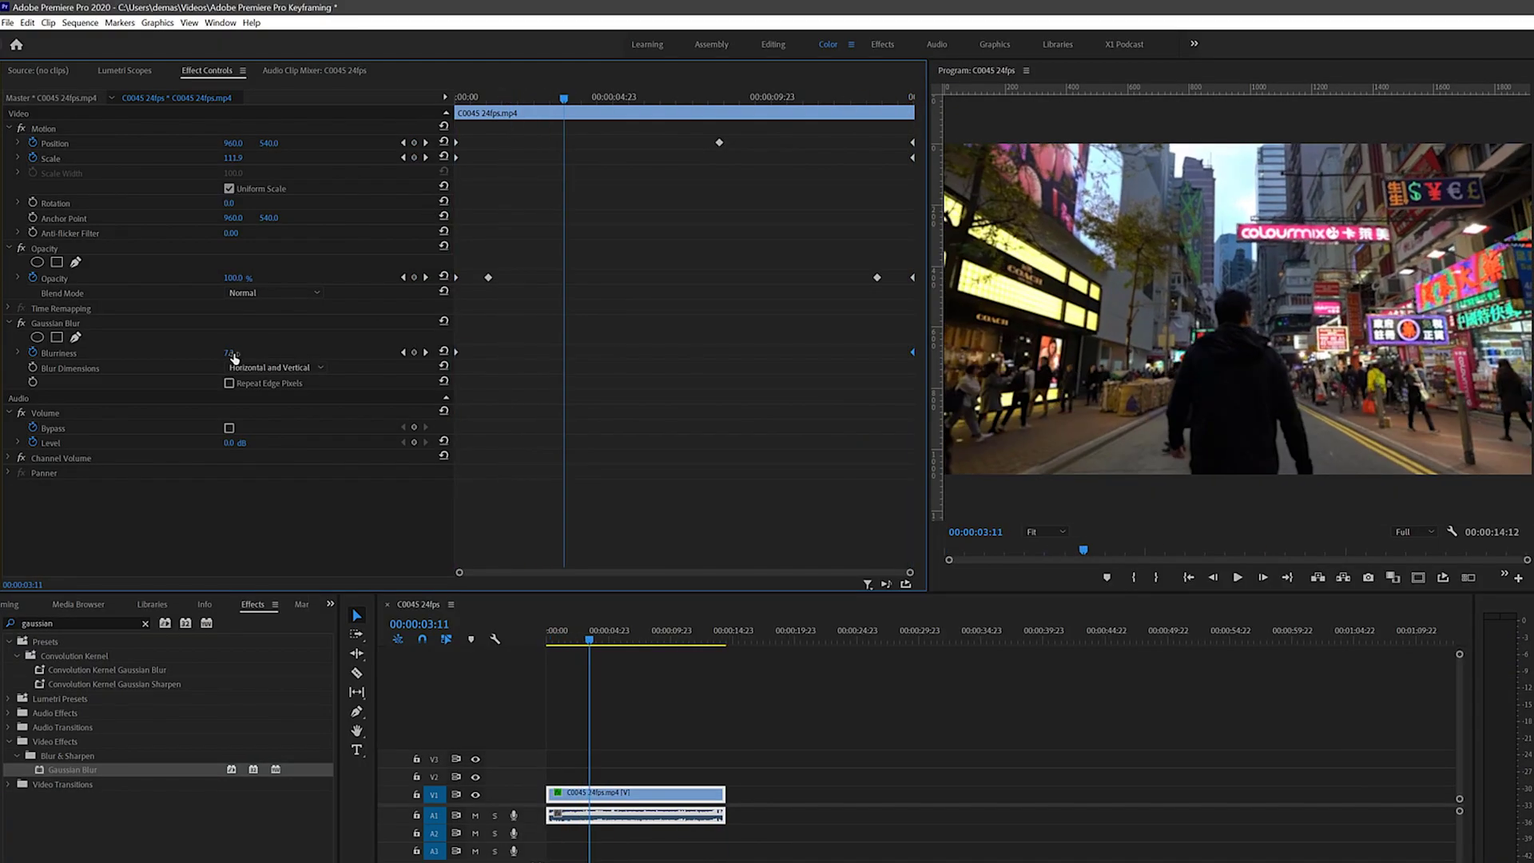
left_click_drag(561, 100, 708, 99)
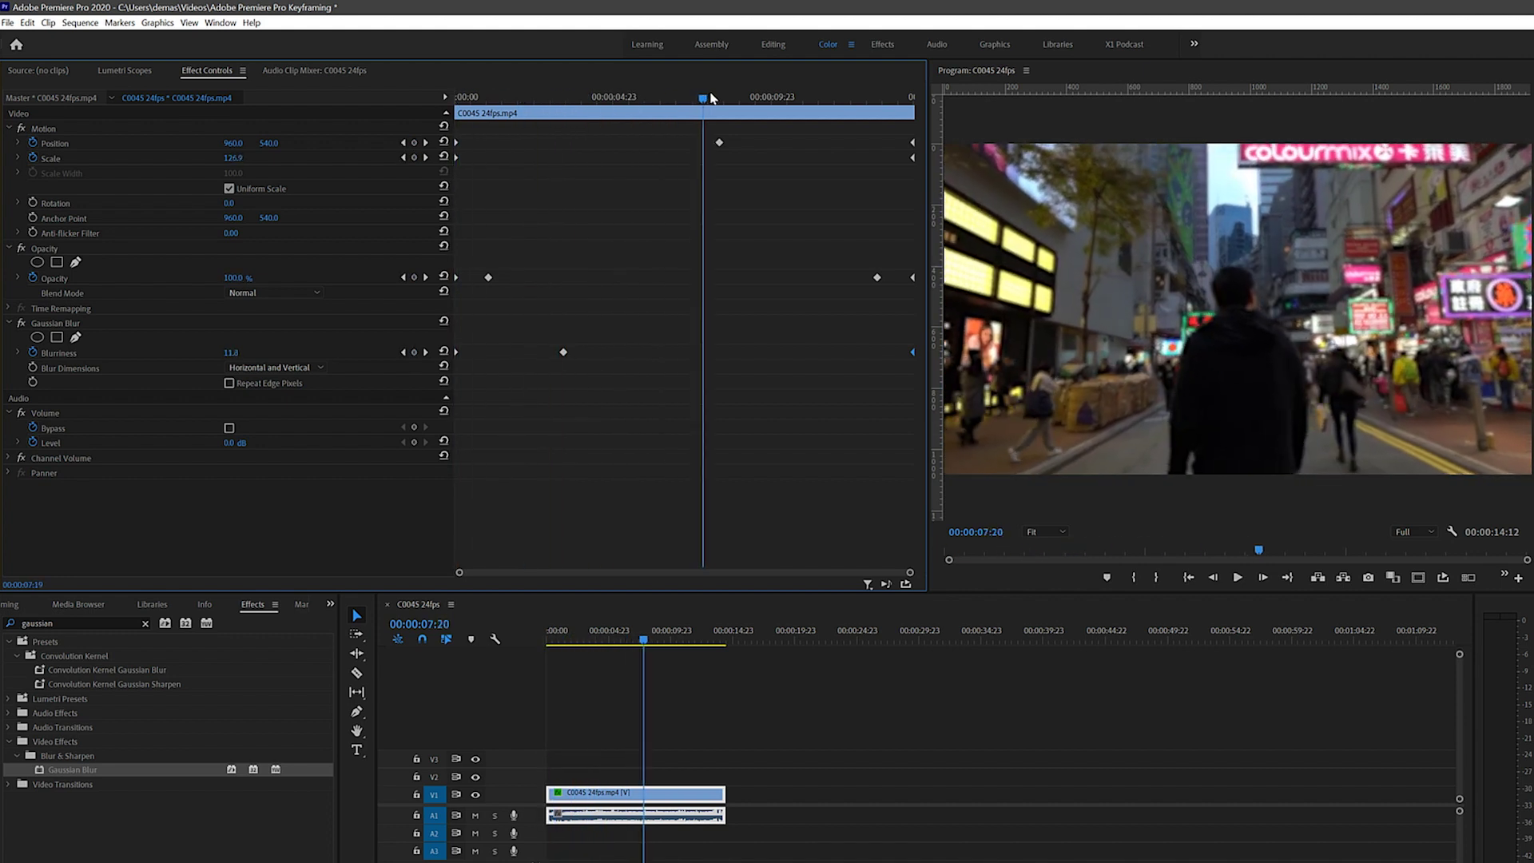
left_click_drag(231, 353, 272, 352)
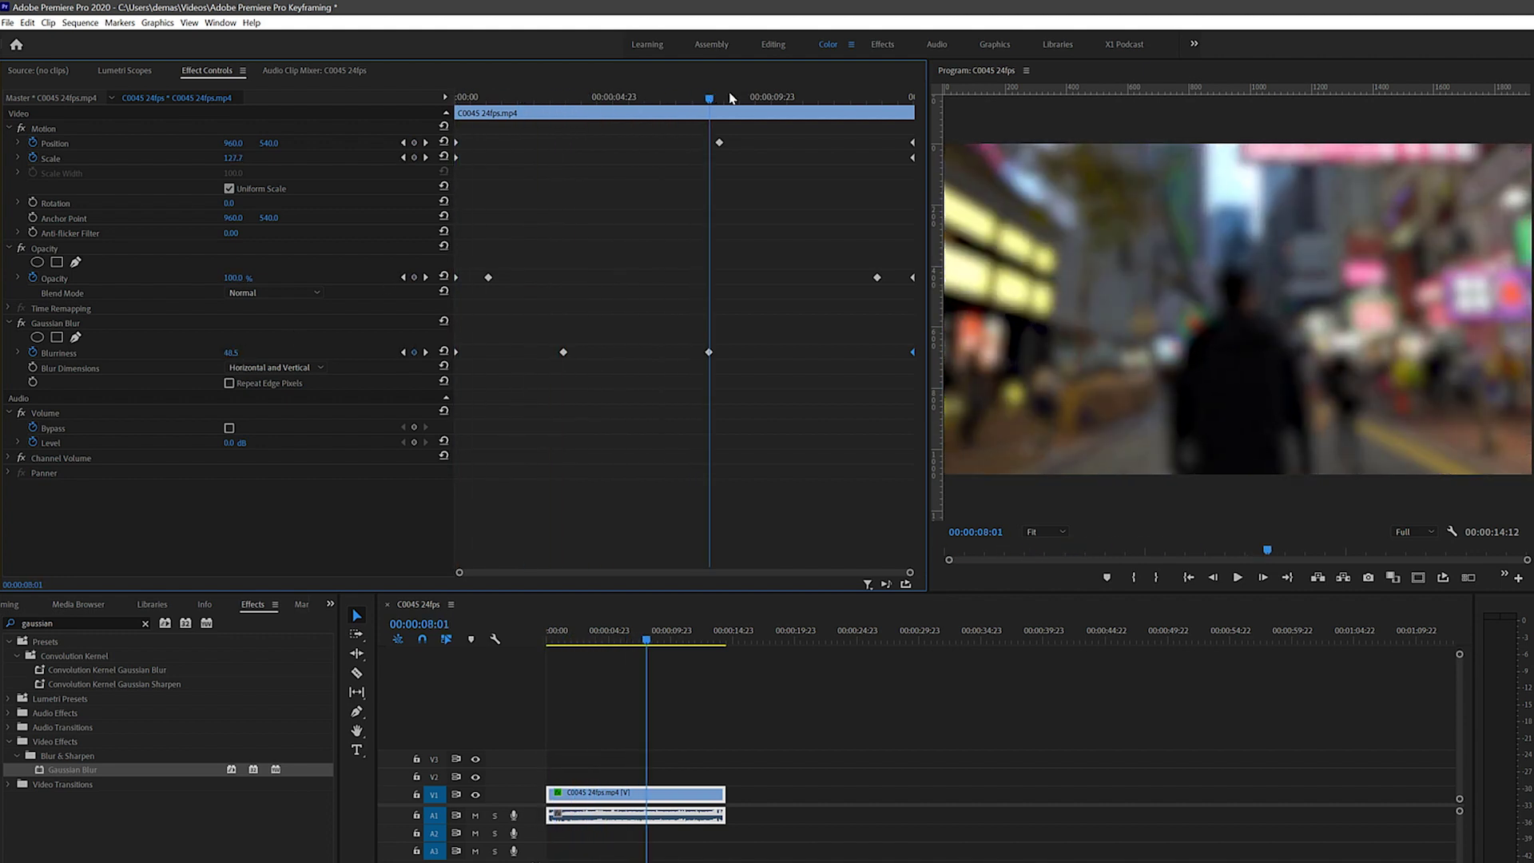
left_click_drag(730, 97, 751, 99)
left_click_drag(231, 352, 184, 352)
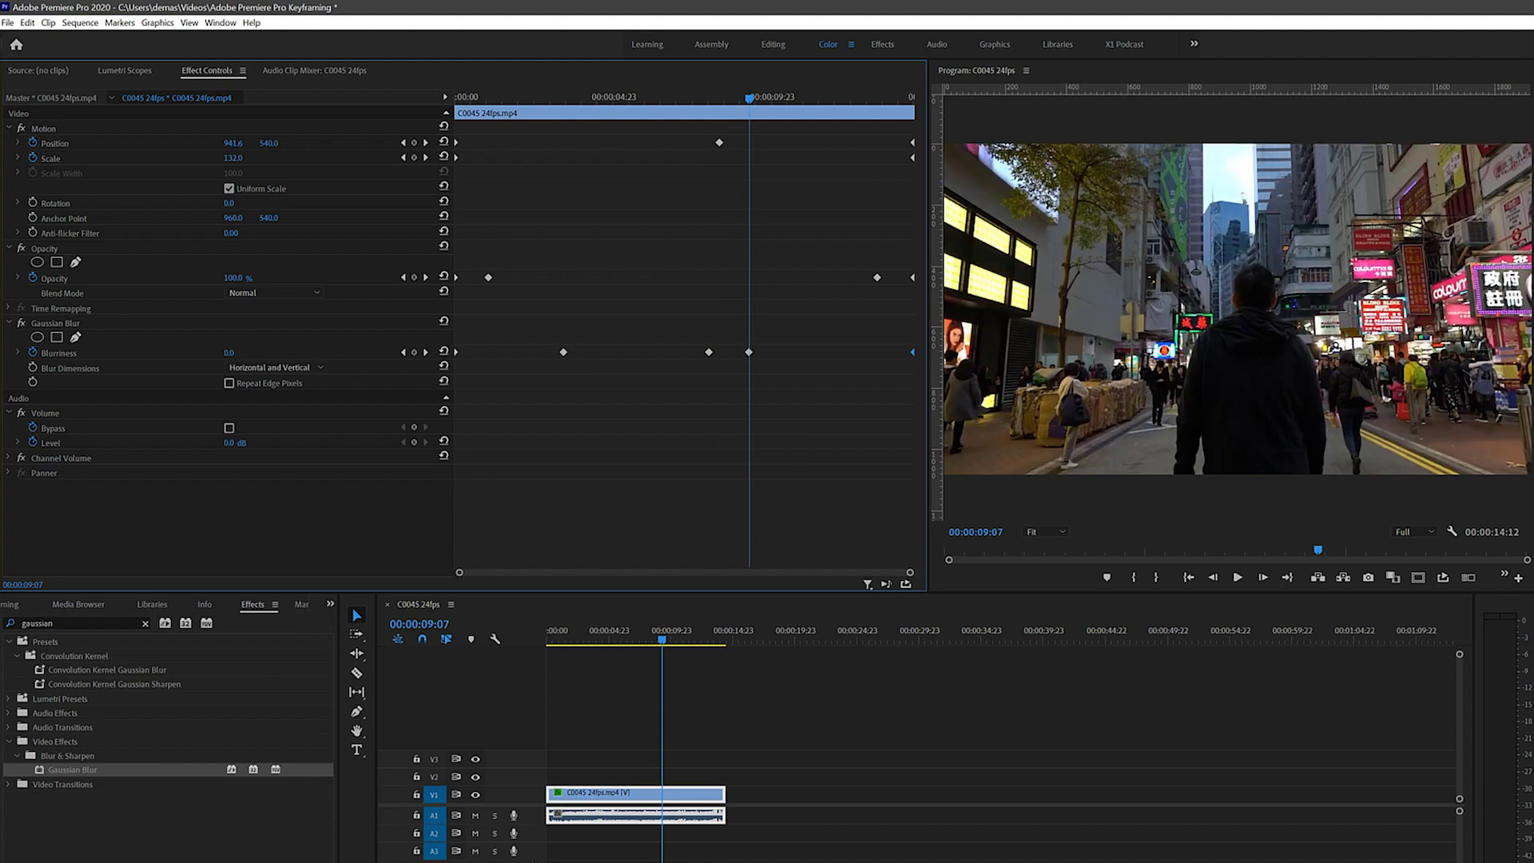
left_click_drag(825, 99, 822, 99)
left_click_drag(229, 353, 274, 353)
left_click_drag(823, 99, 863, 99)
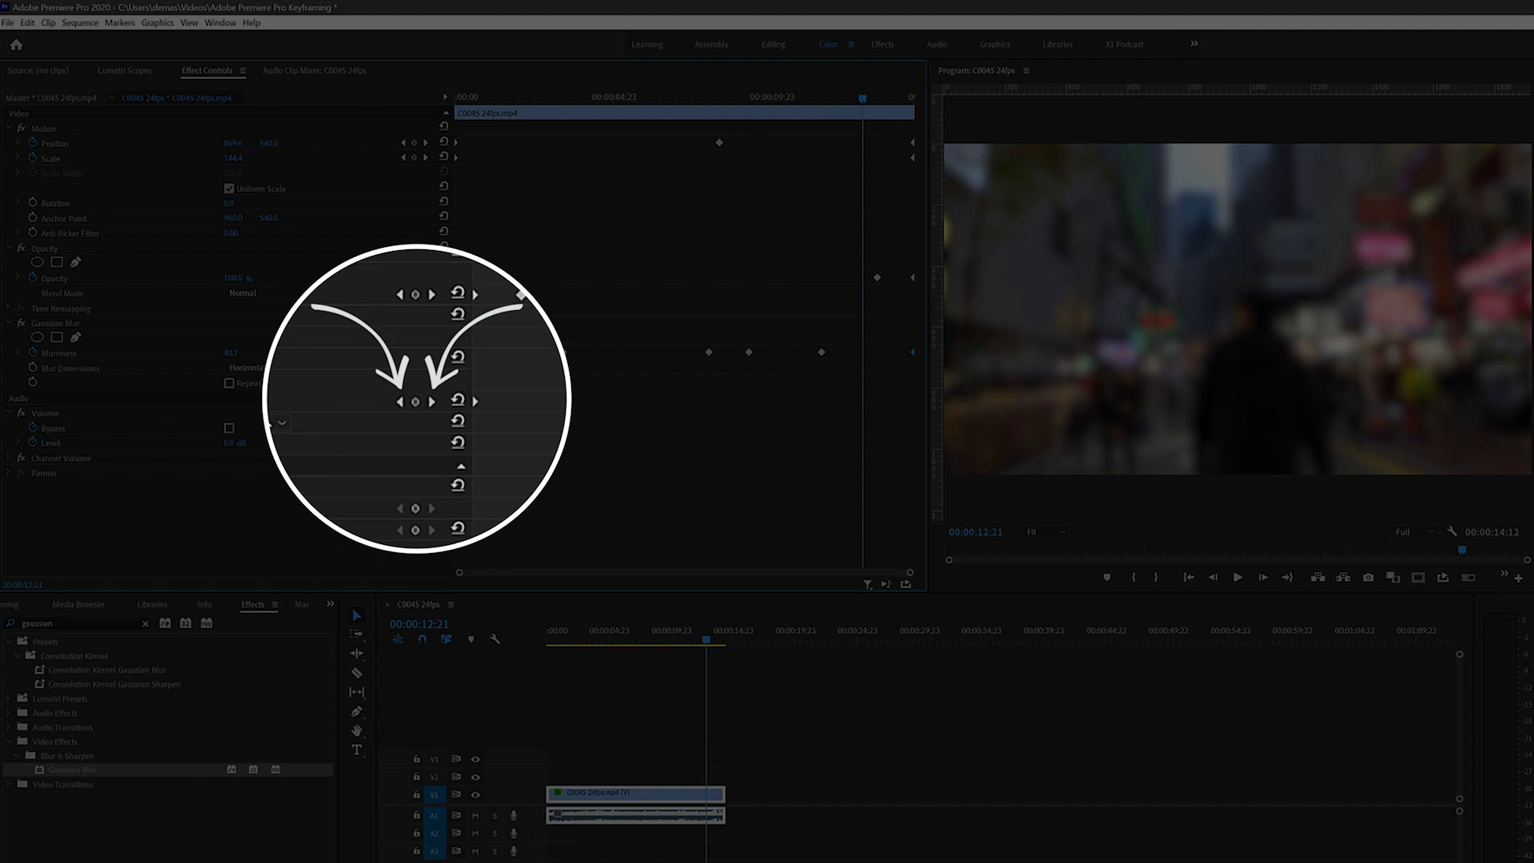
left_click_drag(230, 353, 196, 353)
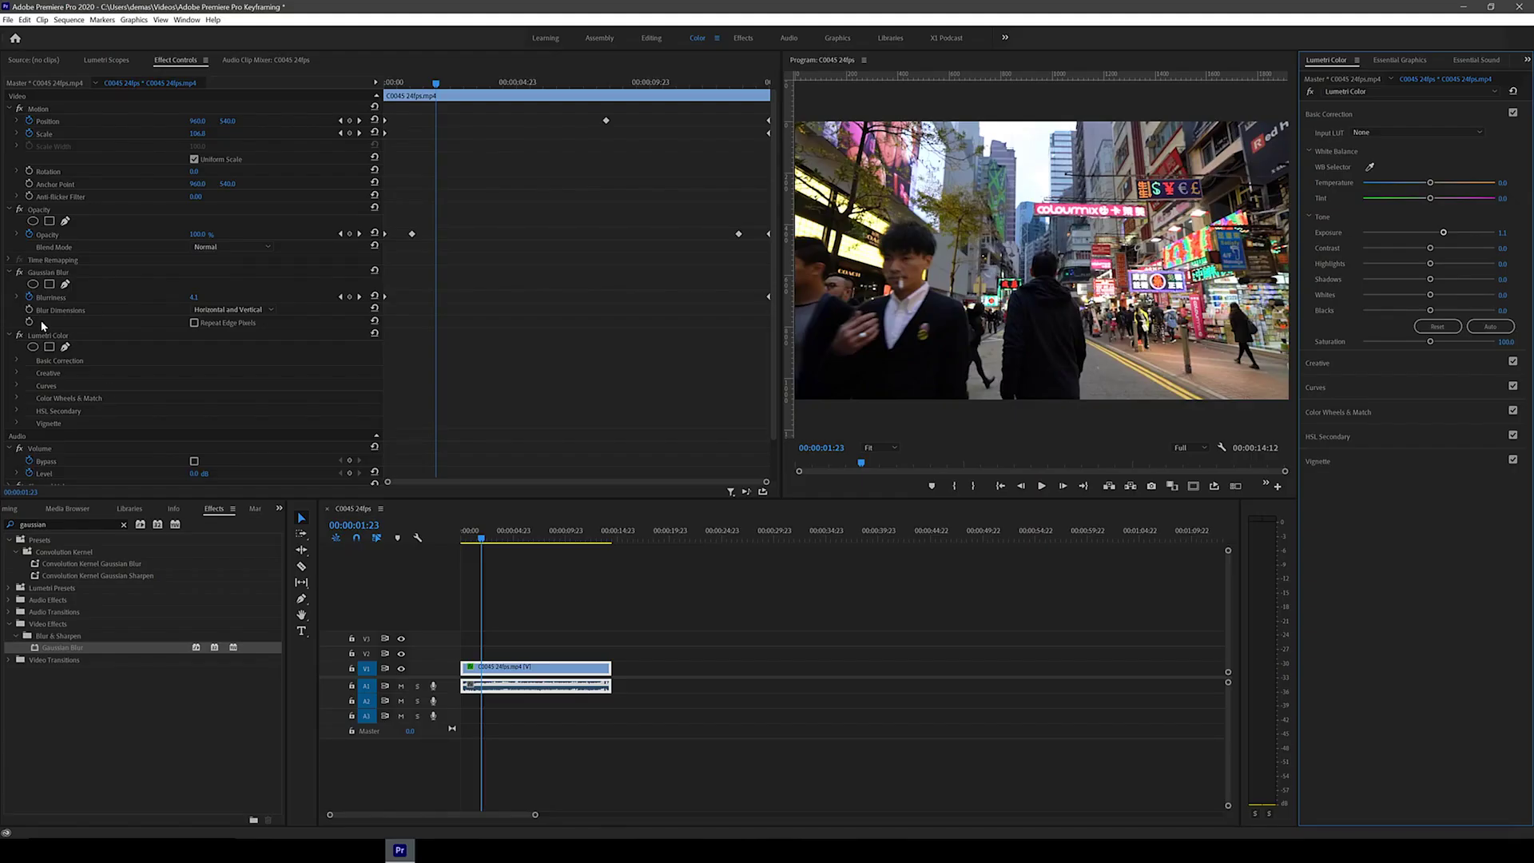
- Grade the clip with Lumetri temperature -24, tint -3.2, exposure 1.3, contrast 11.3, highlights 20.4, shadows 14.9, whites 13.1, blacks 1.4 and saturation 138.5
left_click_drag(1431, 183, 1379, 188)
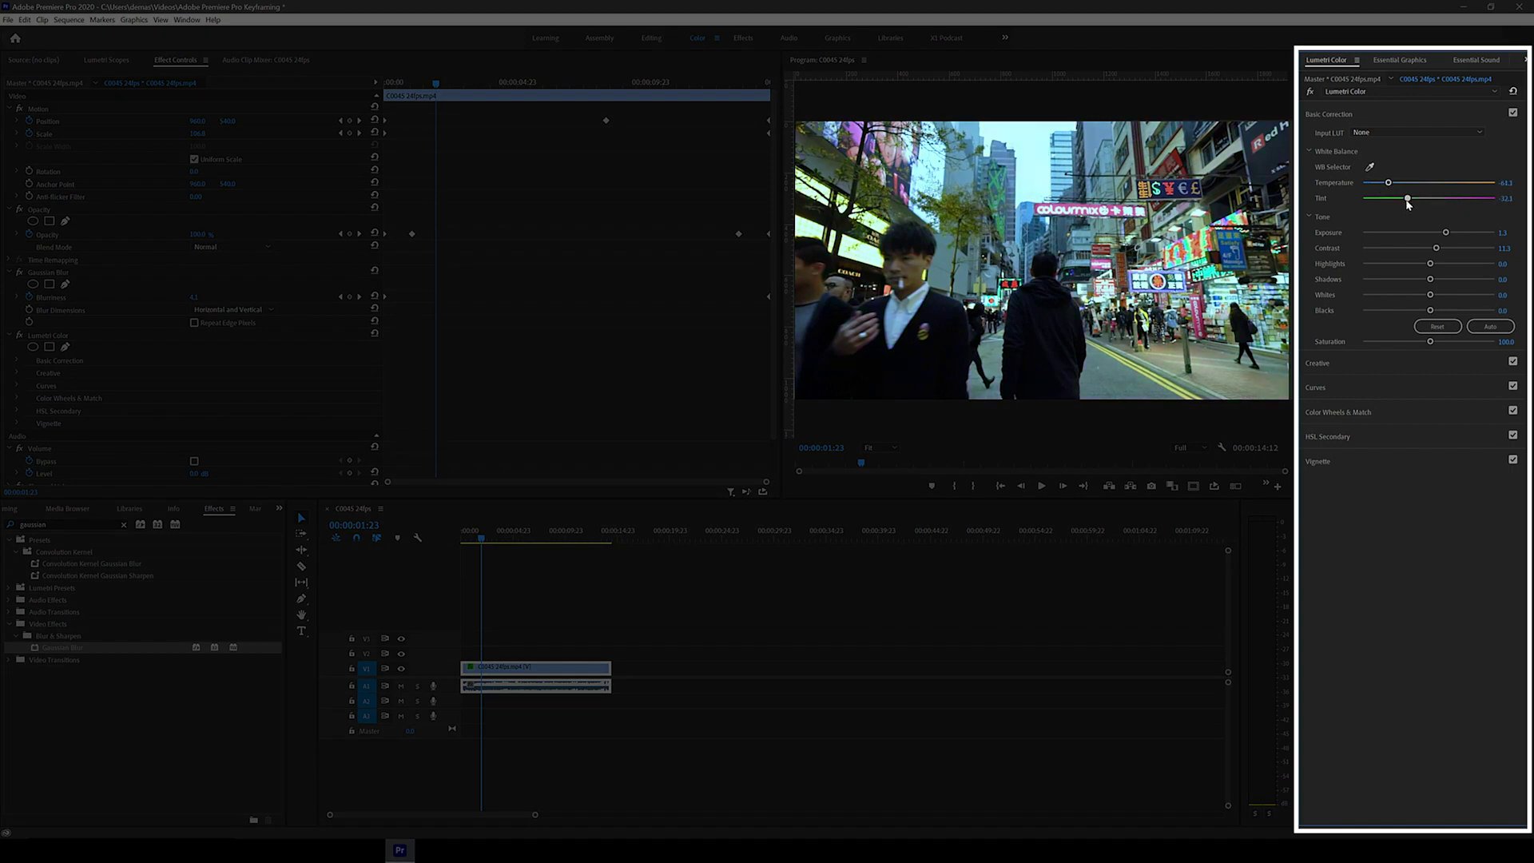
left_click_drag(1411, 265, 1430, 311)
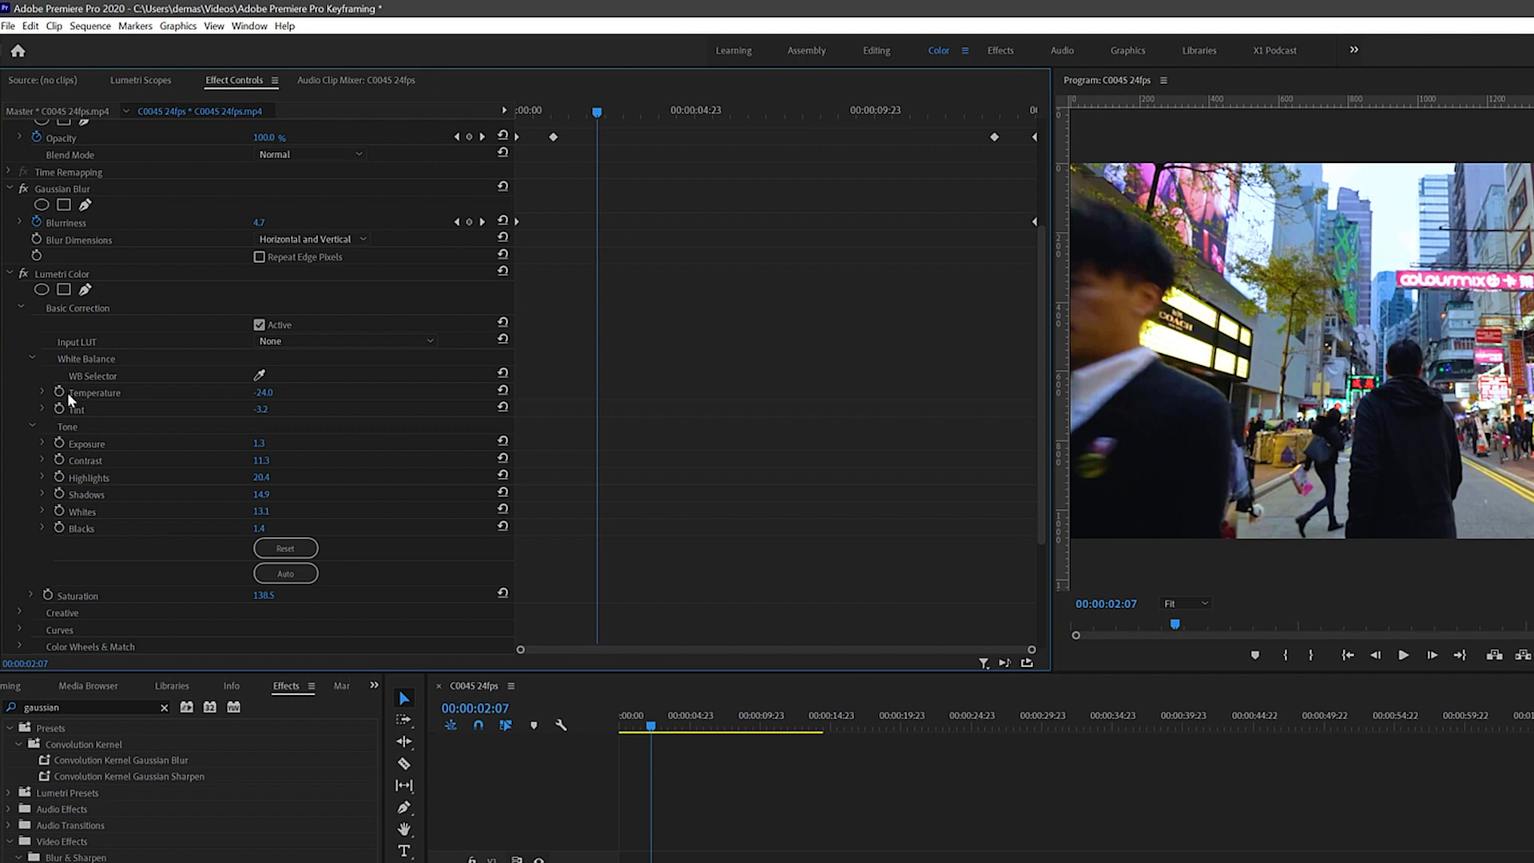
- Enable keyframing for the Lumetri temperature, tint, exposure, contrast, highlights, shadows, whites, blacks and saturation
left_click(59, 391)
left_click(59, 408)
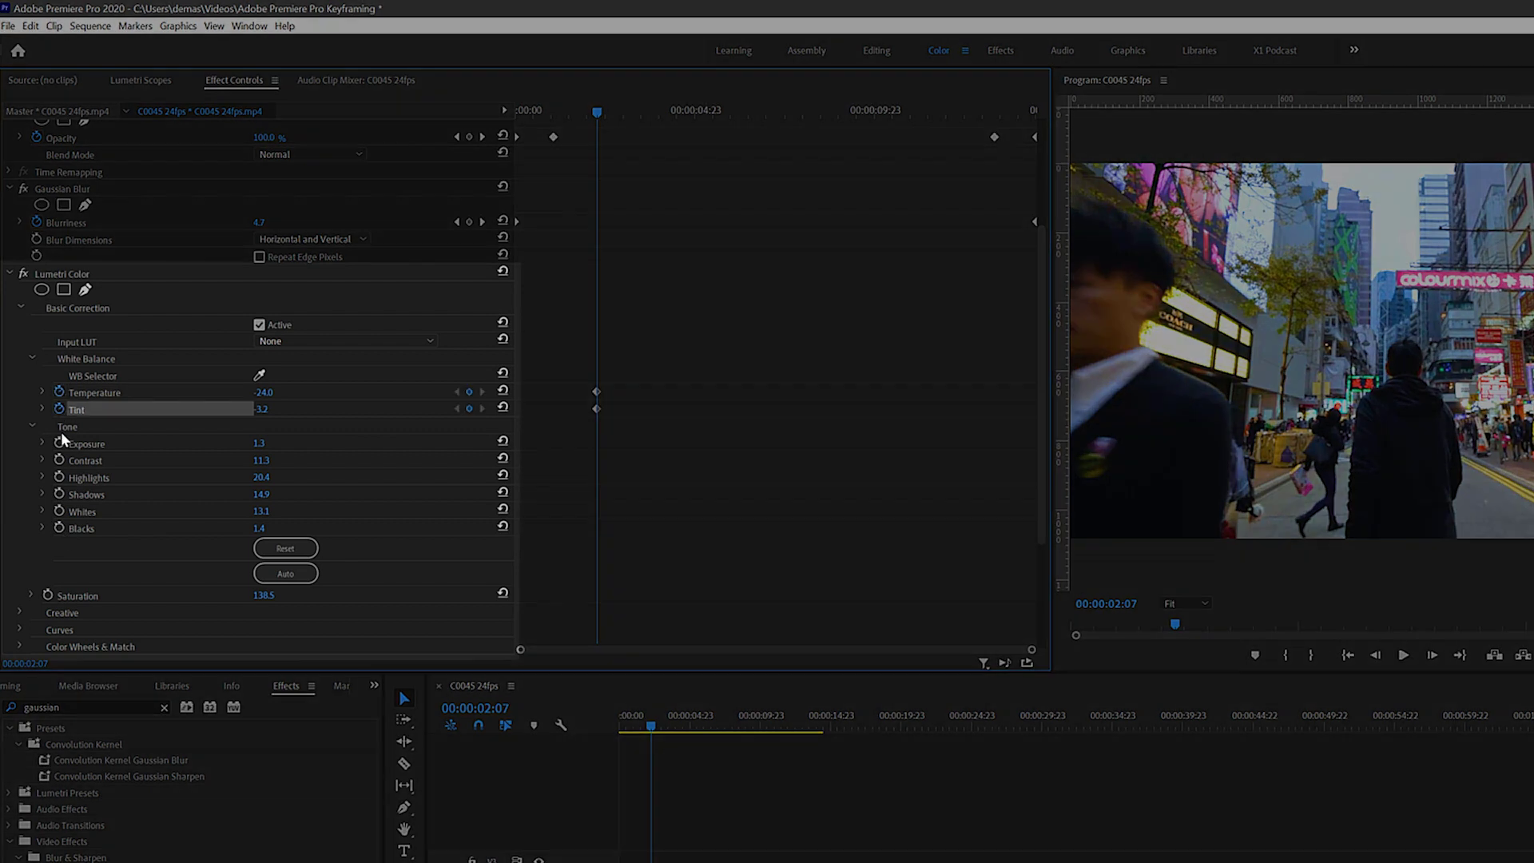
left_click(59, 442)
left_click(59, 477)
left_click(59, 494)
left_click(59, 510)
left_click(59, 527)
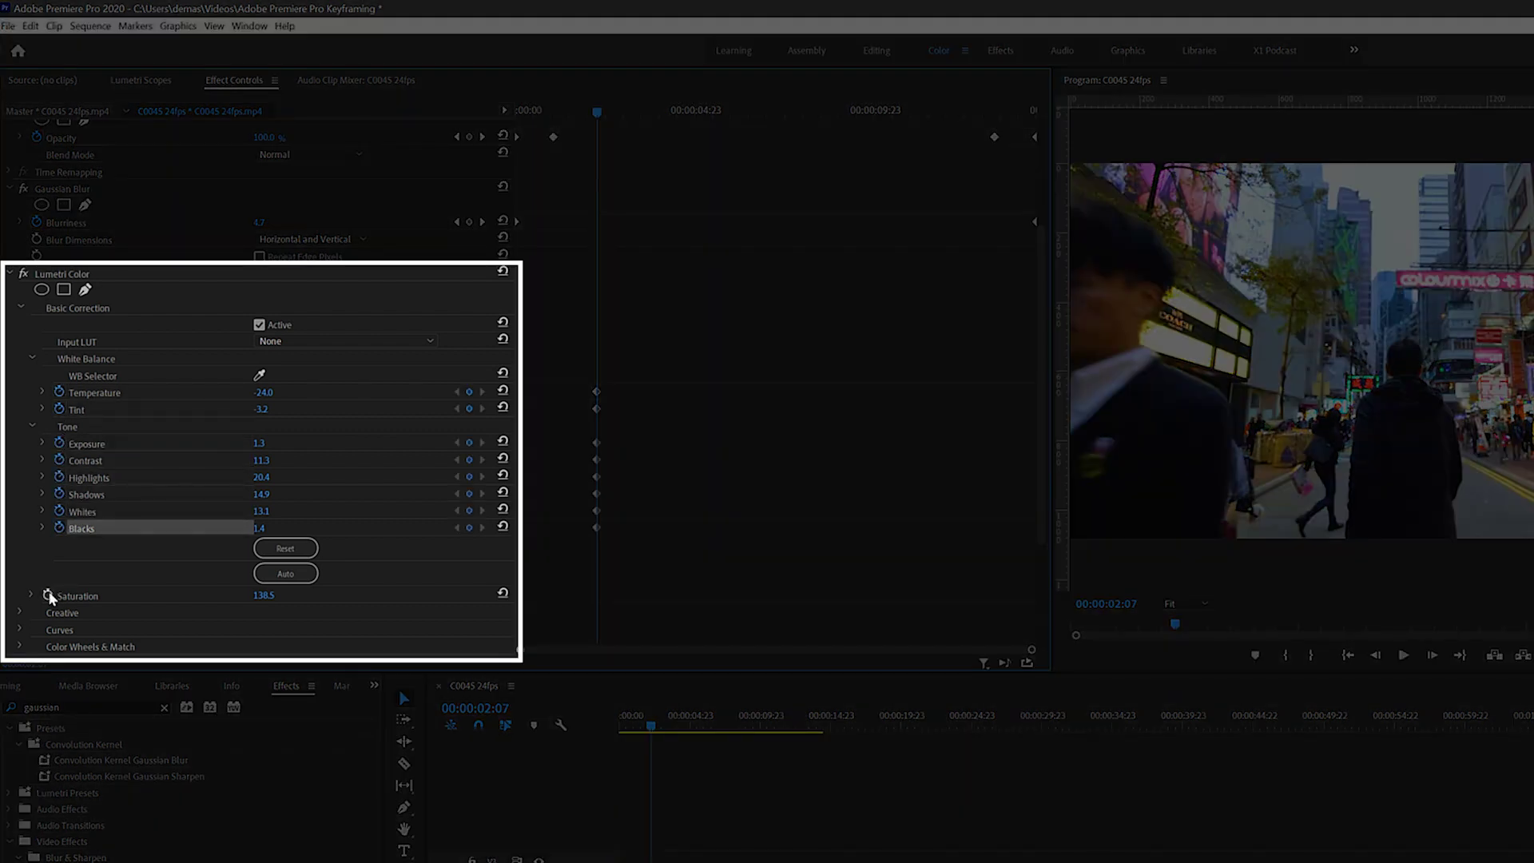
left_click(43, 444)
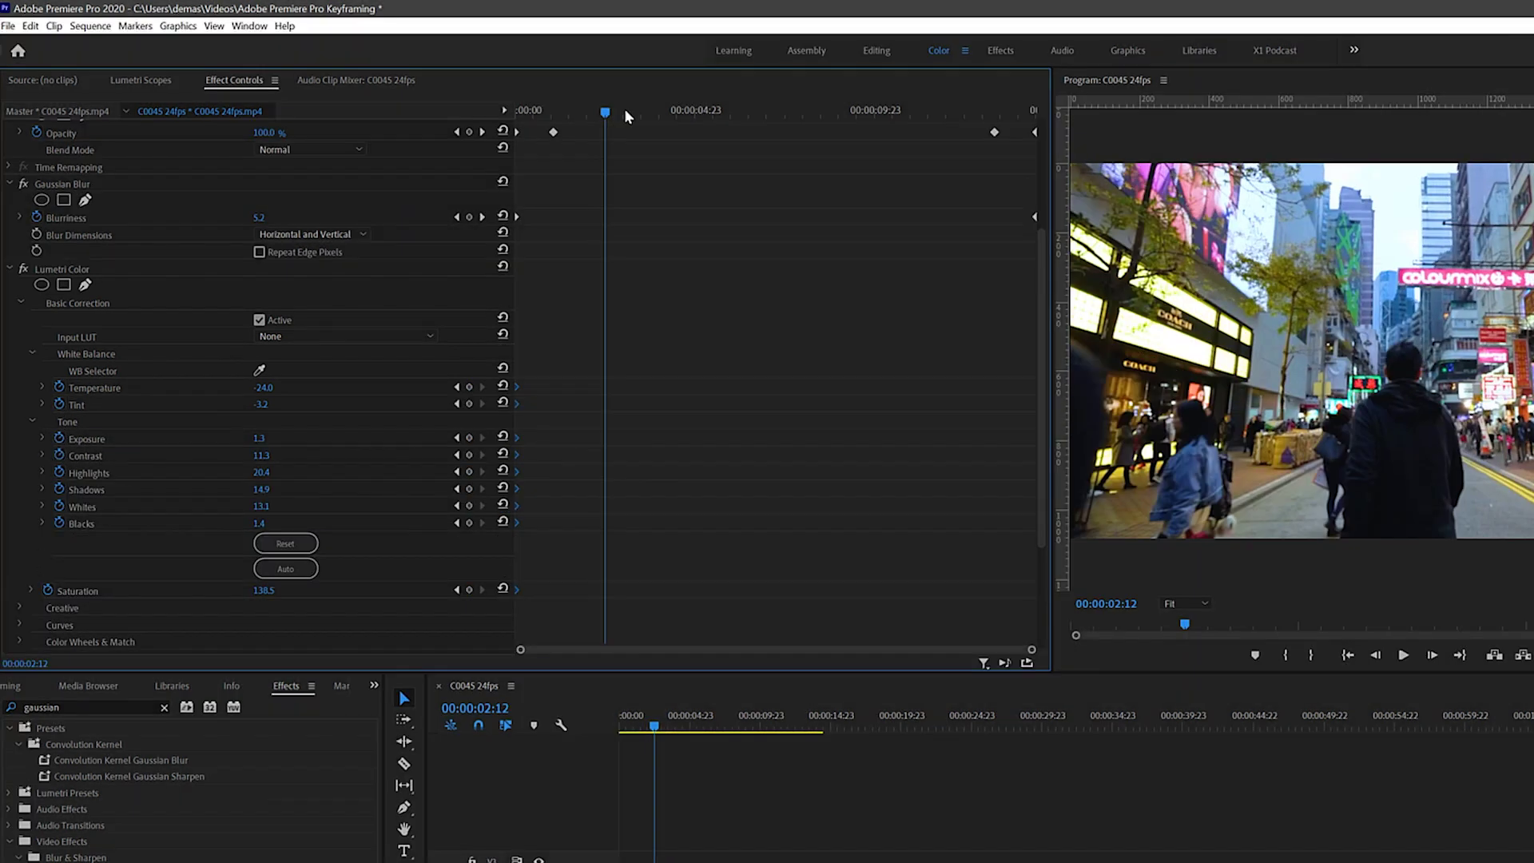
- At 00:00:12:18, set the Lumetri temperature to 43, tint to 6.8 and exposure to 1.4, and adjust the remaining tone values
left_click_drag(624, 108, 974, 110)
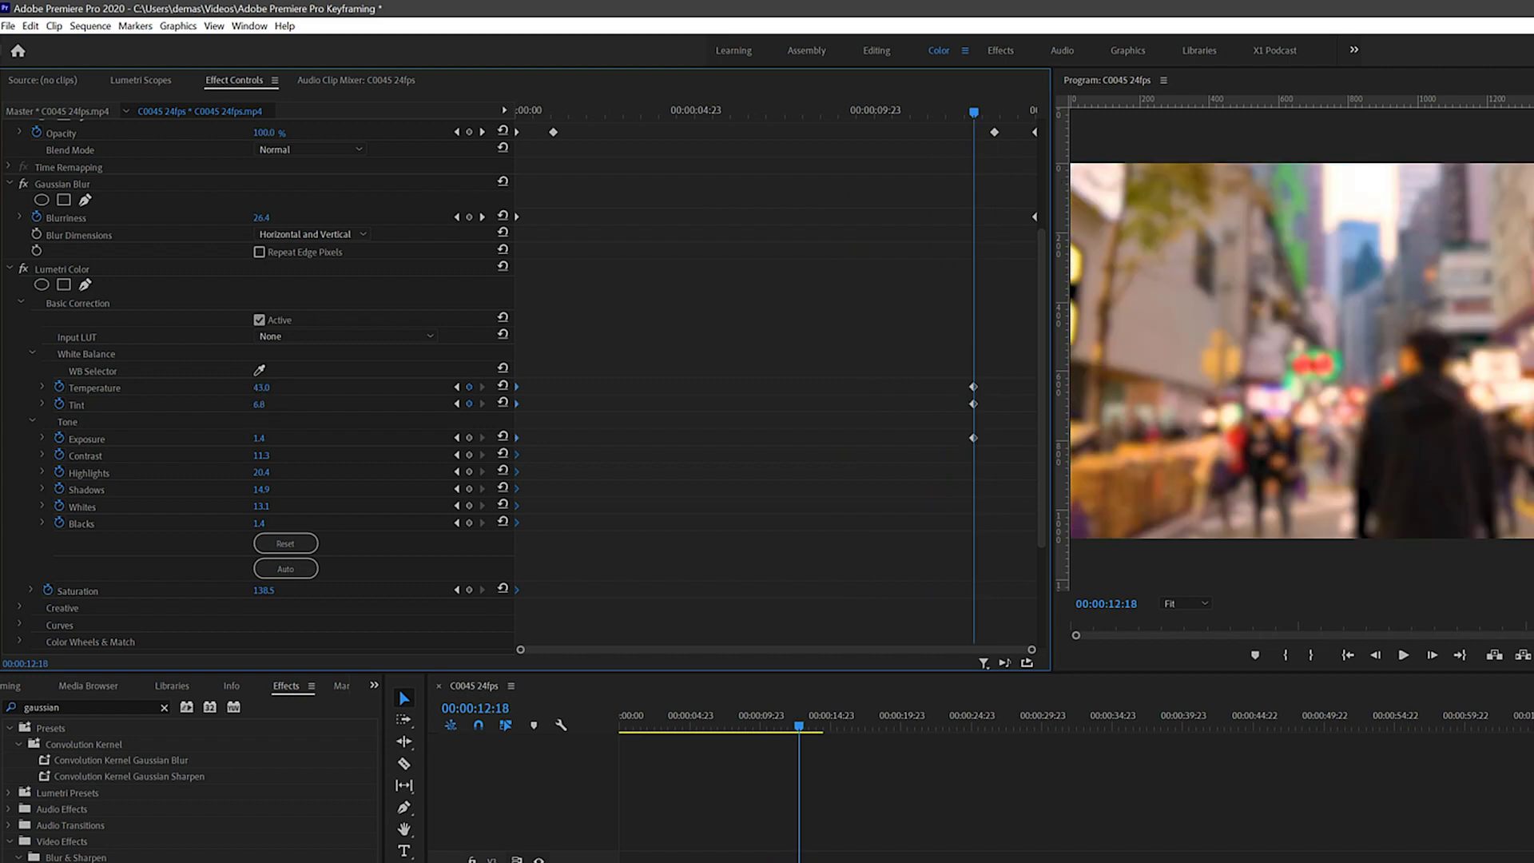
left_click_drag(259, 439, 264, 523)
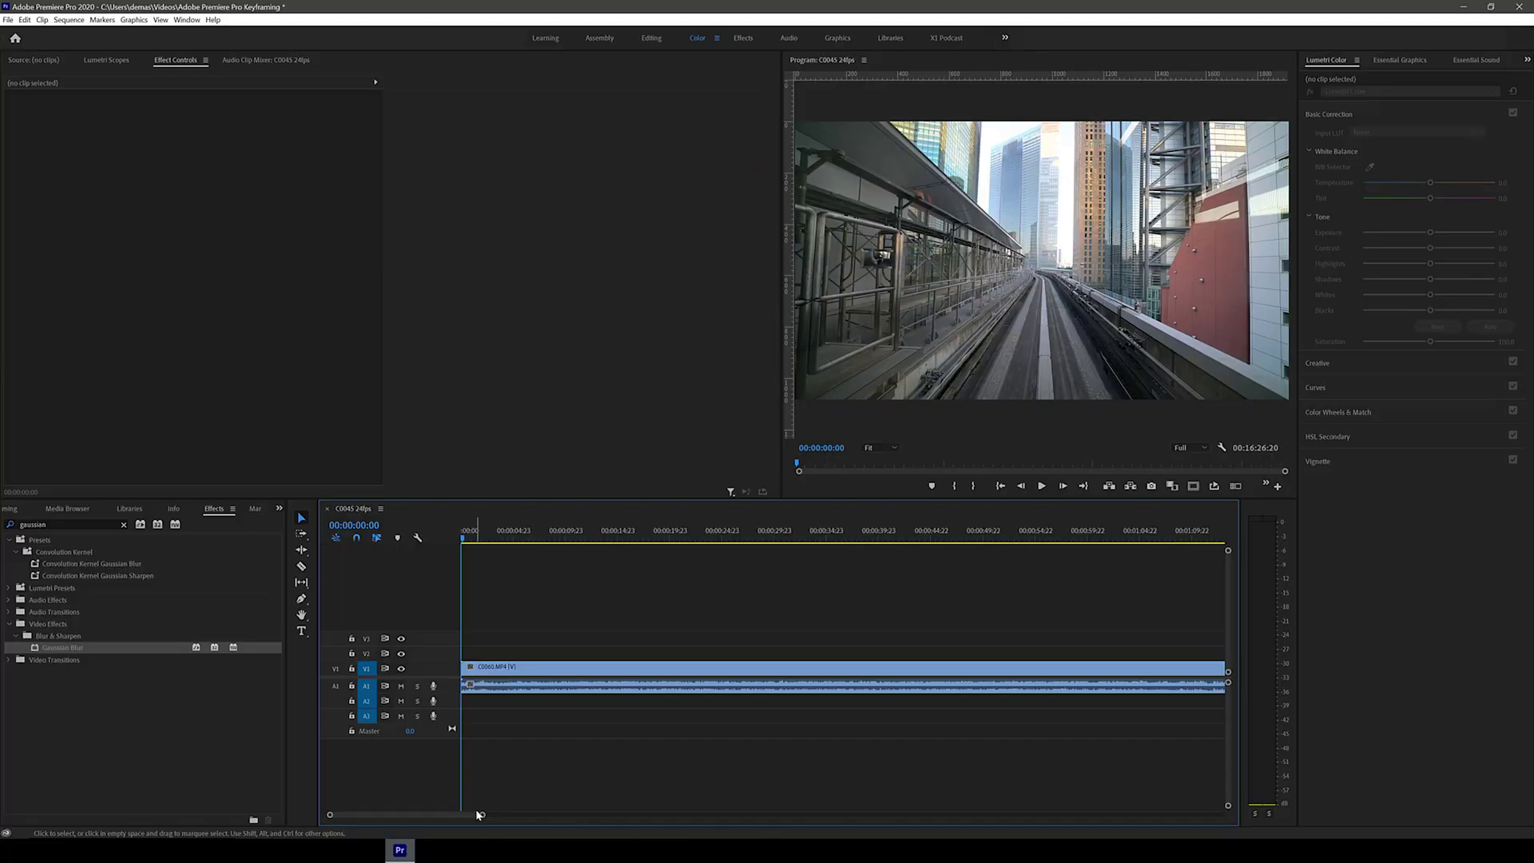
- Split the train clip at 00:07:44:13 and ripple-delete the part before the cut
left_click_drag(479, 814, 1045, 809)
mouse_move(805, 540)
left_mouse_down()
mouse_move(652, 540)
mouse_move(790, 542)
left_mouse_up()
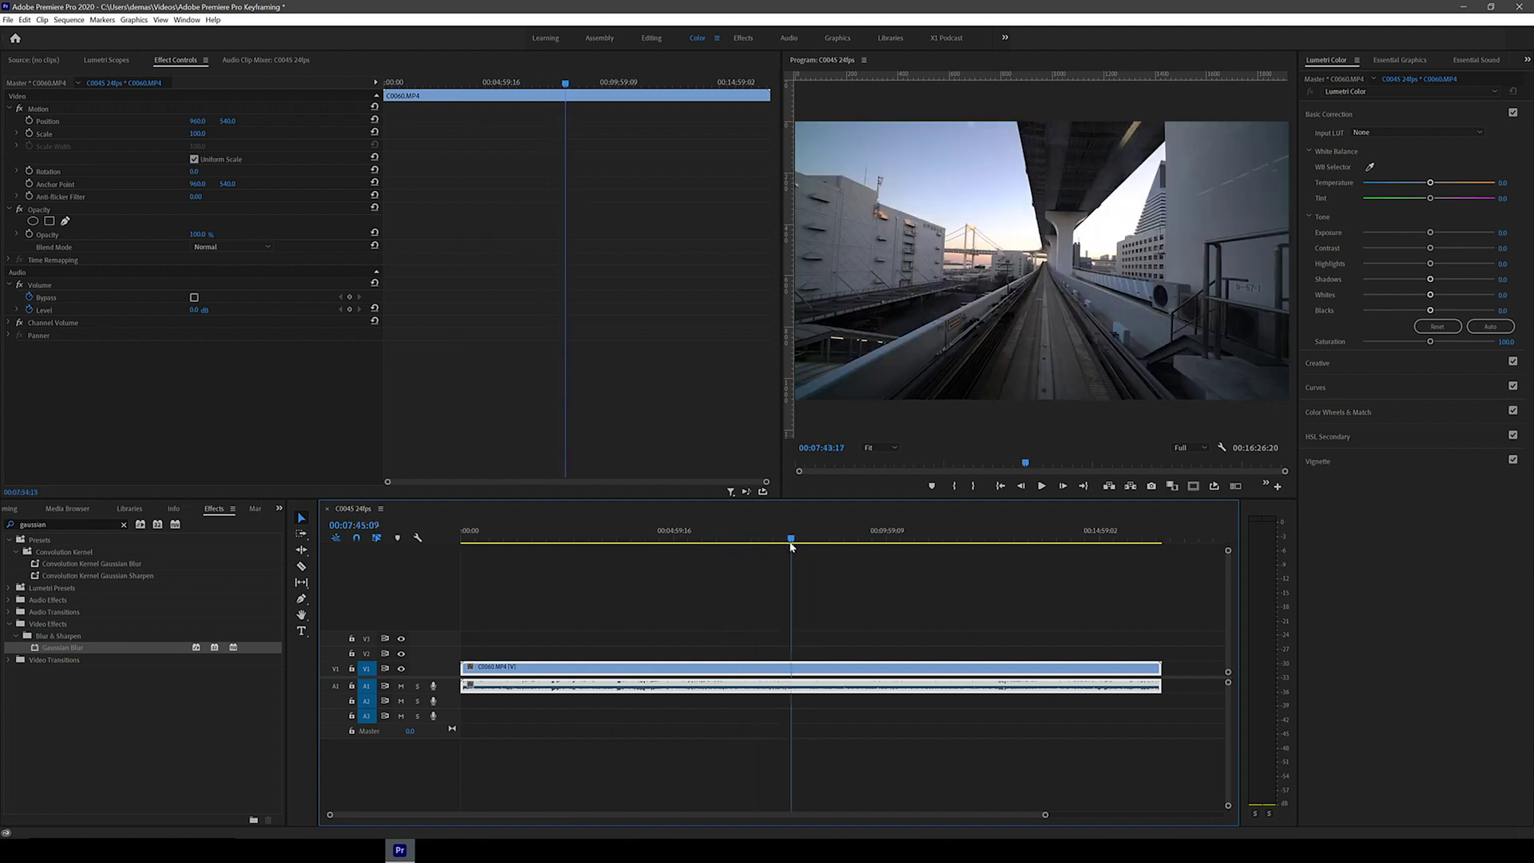
key("ctrl+k")
left_click(623, 668)
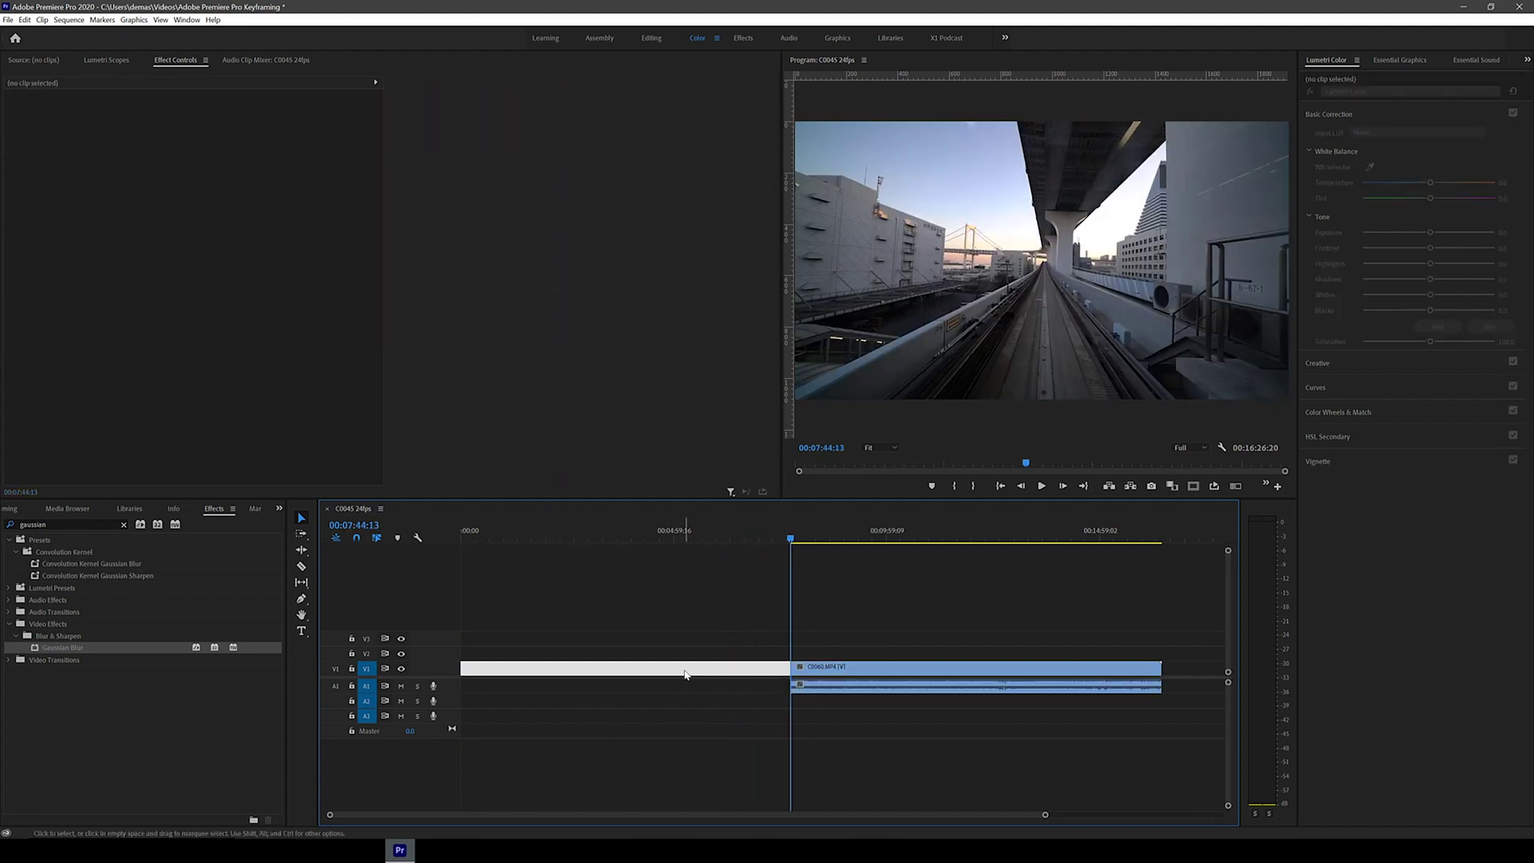
key("shift+Delete")
- Split the remaining clip at 00:05:01:00, delete everything after the cut, and return the playhead to the sequence start
left_click_drag(511, 536, 675, 541)
key("ctrl+k")
left_click_drag(943, 693, 828, 662)
key("Delete")
left_click_drag(676, 541, 508, 542)
key("Home")
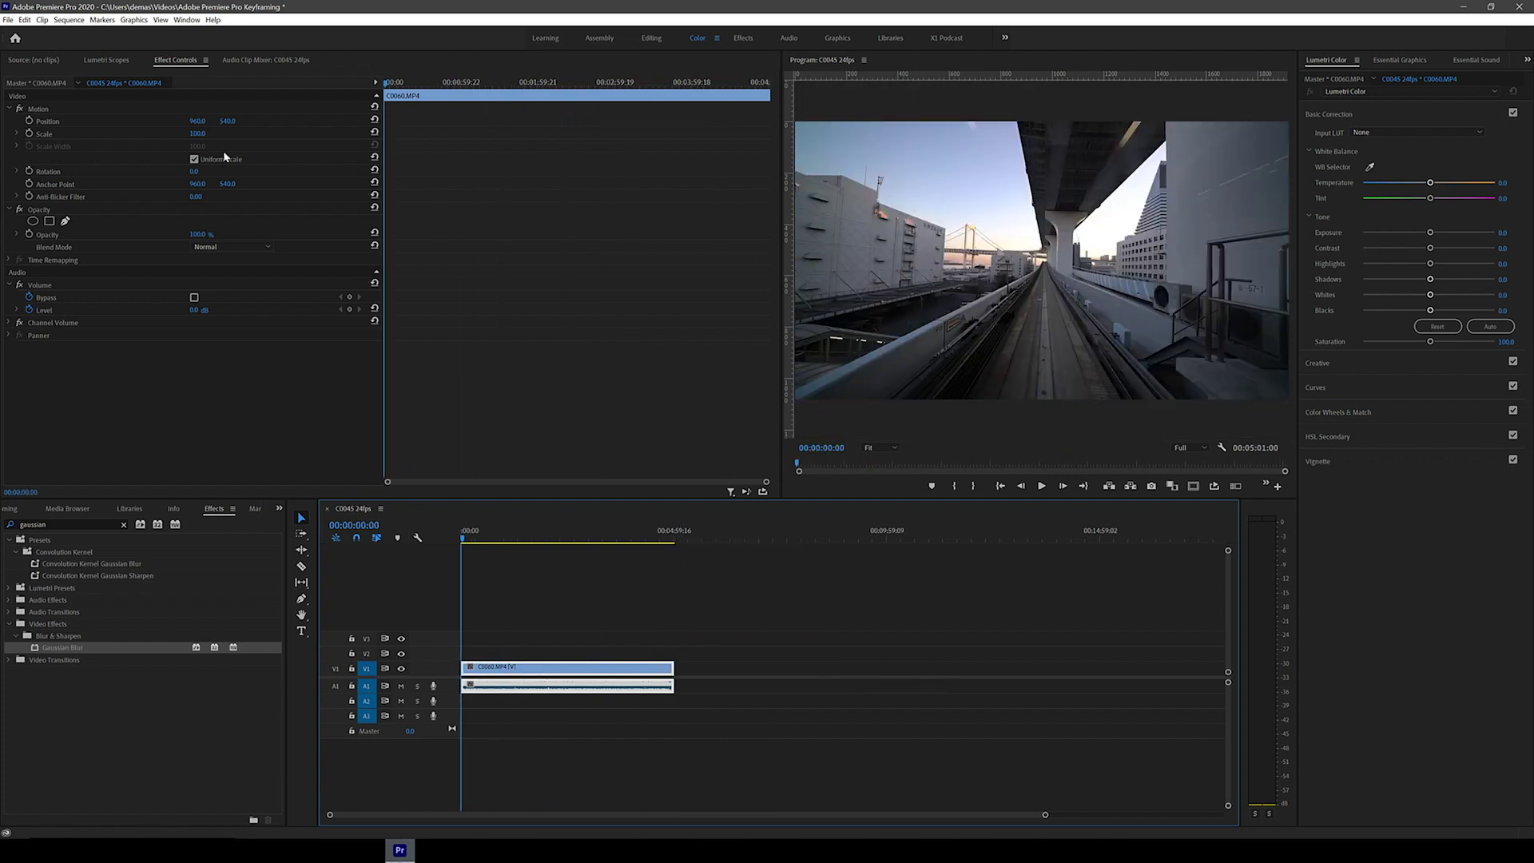
- Change the sequence frame size to a vertical 1080 by 1920
left_click(69, 19)
left_click(97, 34)
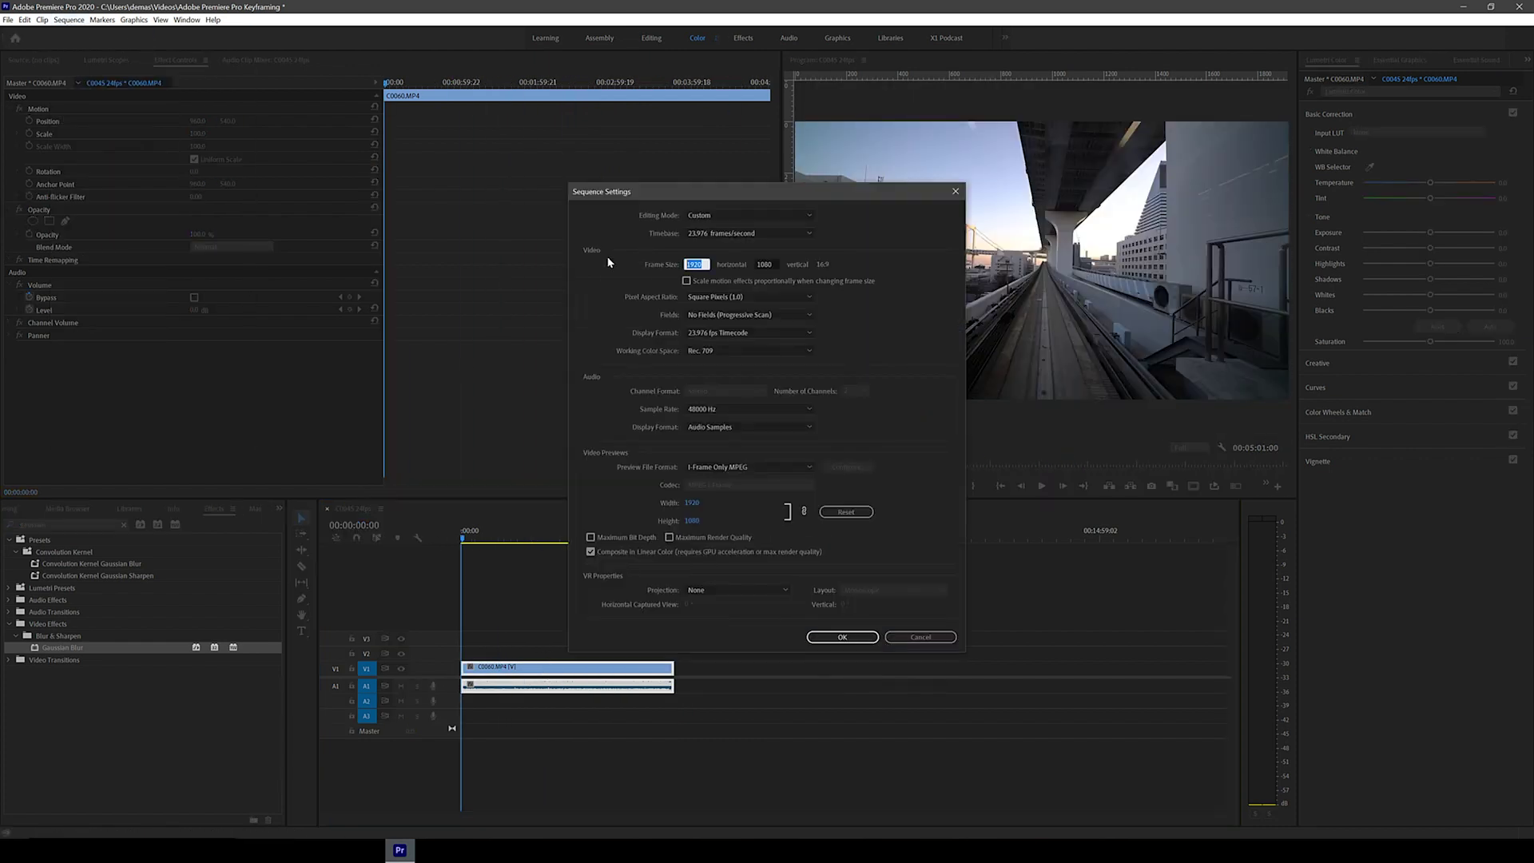
left_click(857, 639)
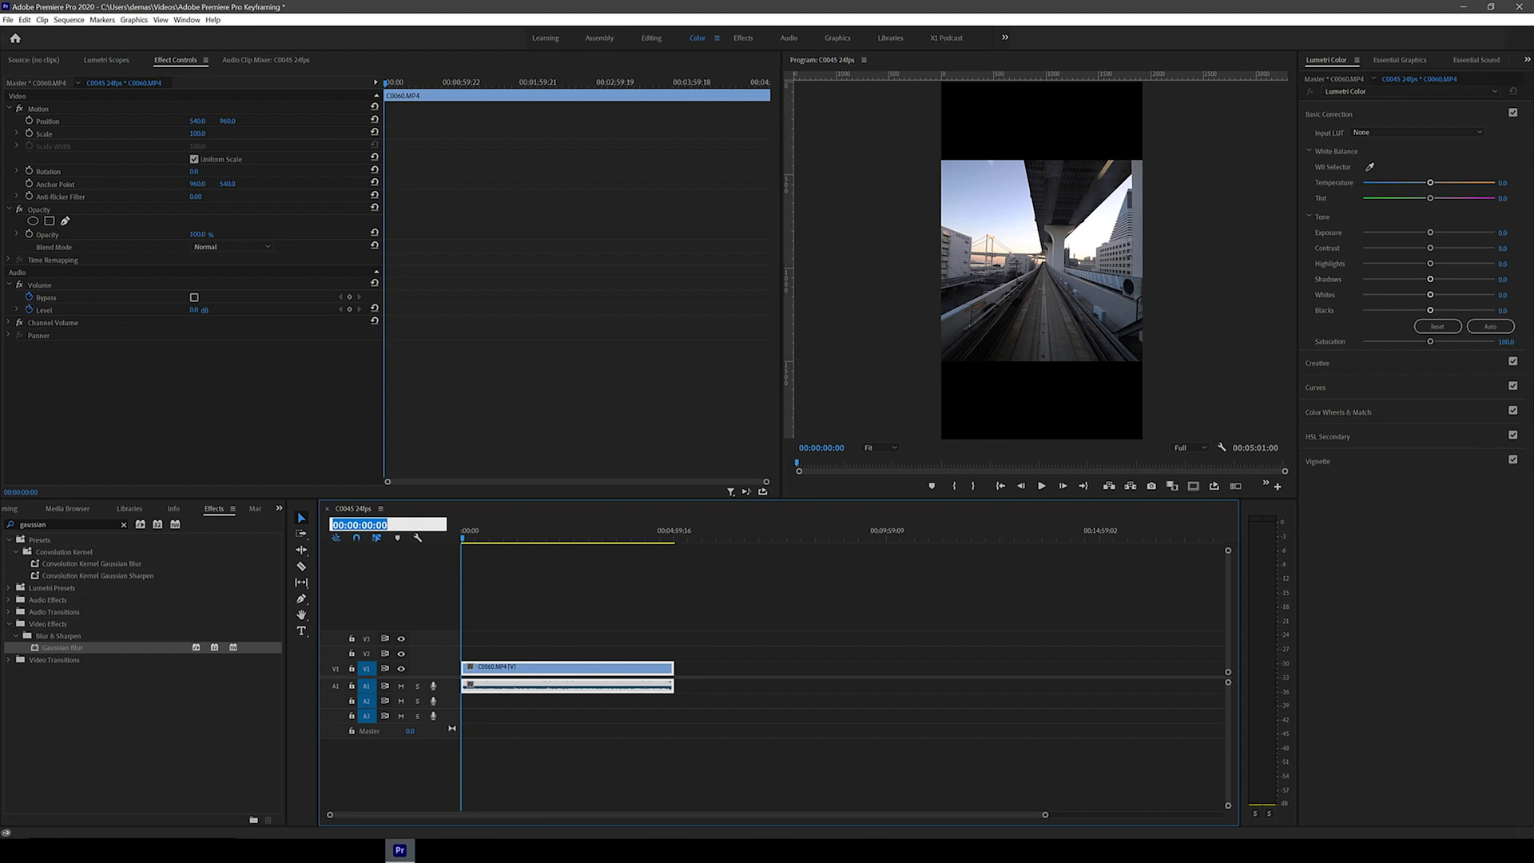
- Rate-stretch the train clip so it ends at 00:00:15:00, and switch back to the Selection tool
key("Return")
left_click_drag(669, 669, 472, 669)
key("Home")
left_click_drag(1045, 815, 441, 815)
left_click(301, 517)
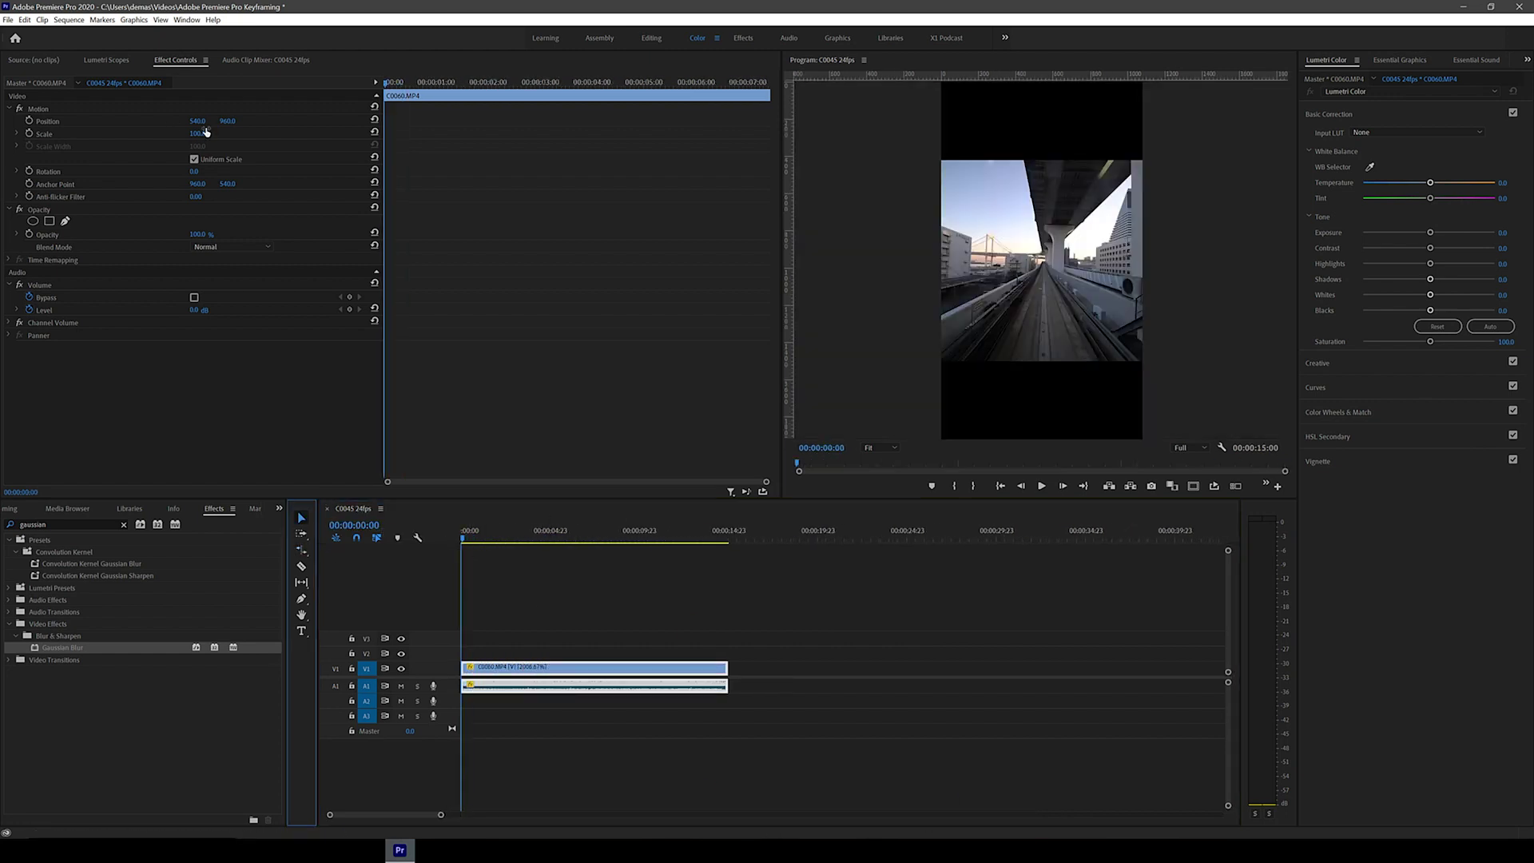
- Set the clip's scale to 179 to fill the vertical frame, and enable rotation keyframing at 00:00:05:05
left_click_drag(205, 133, 267, 133)
left_click(460, 541)
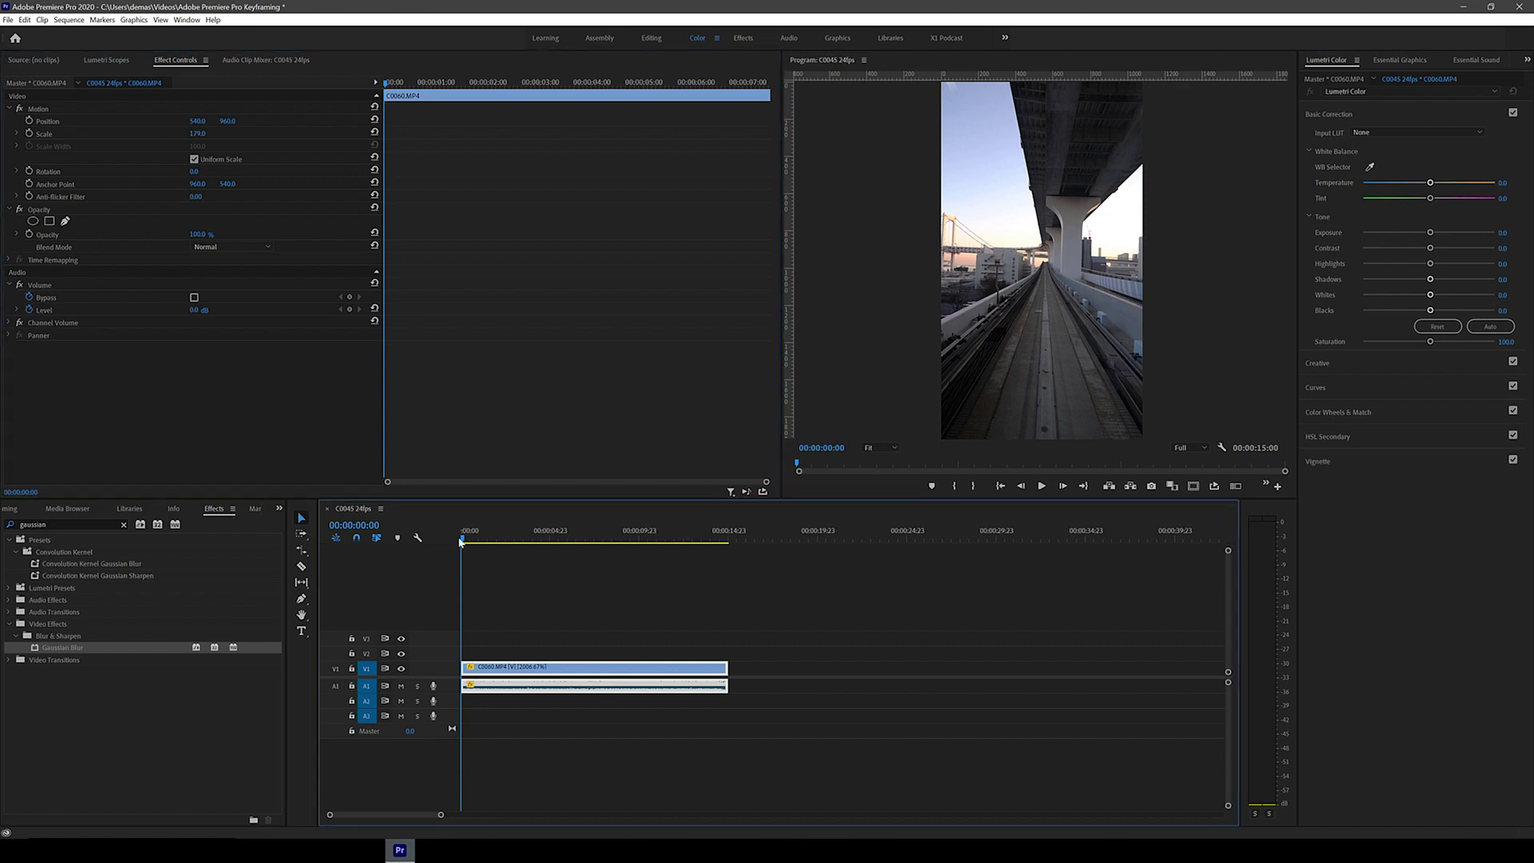
left_click_drag(461, 541, 555, 546)
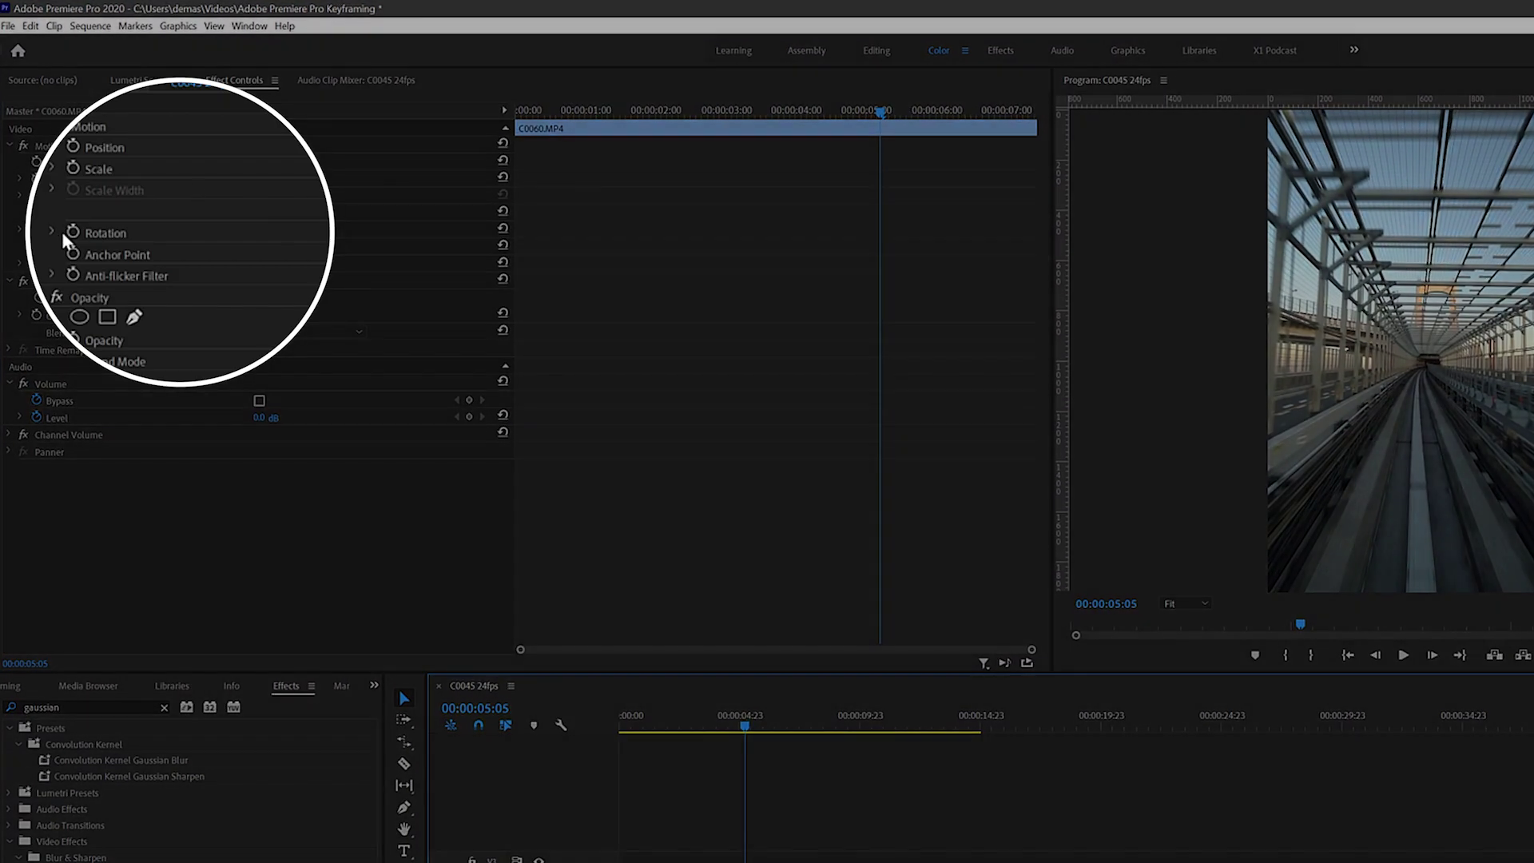
left_click(35, 223)
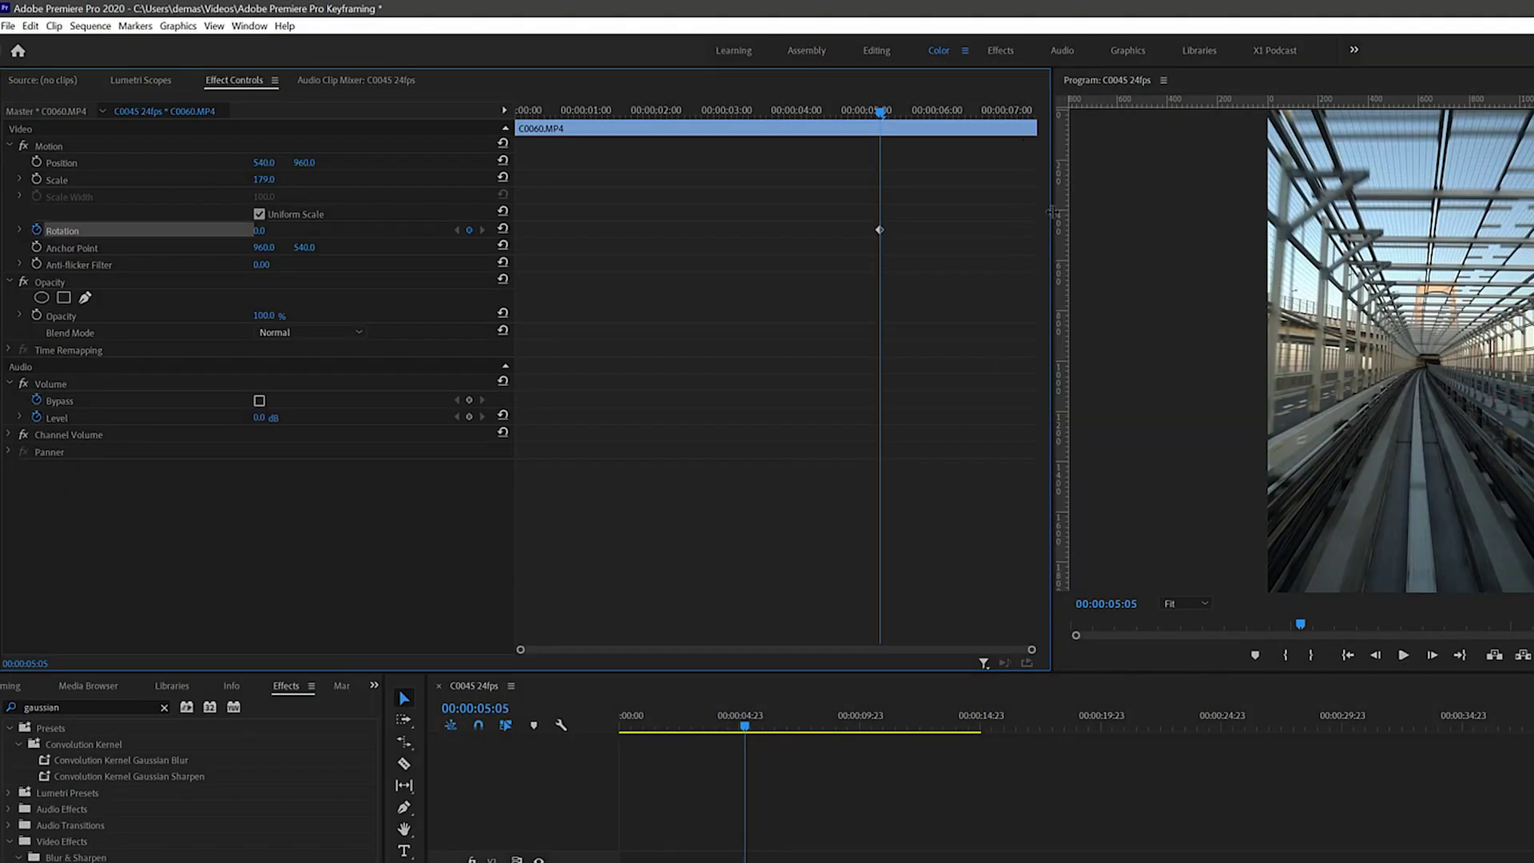
- Add a rotation keyframe of 359° near the end of the clip, at 00:00:14:15
left_click_drag(1052, 212, 1083, 214)
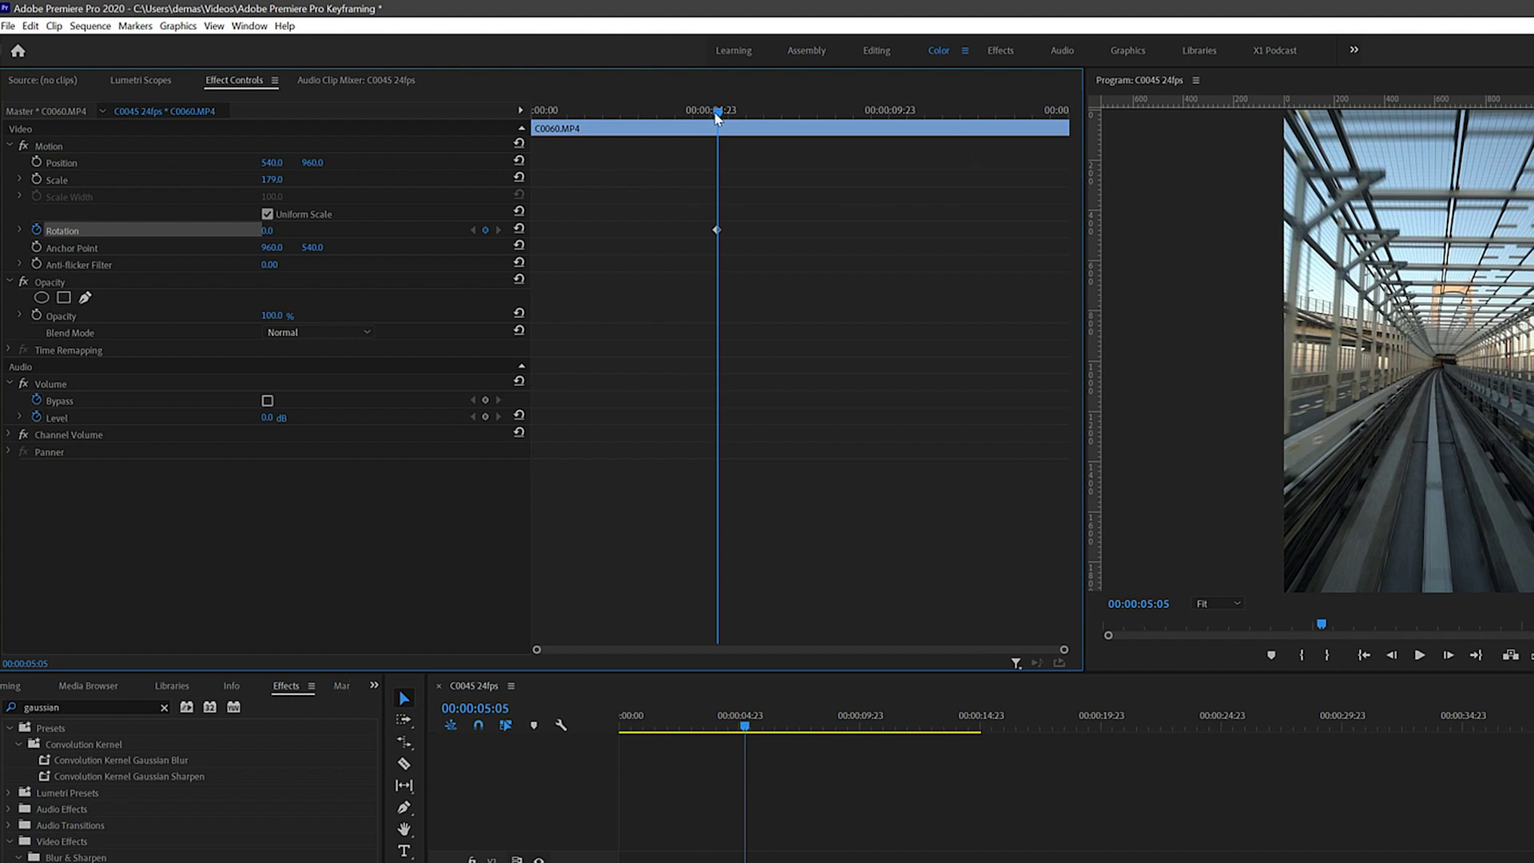
left_click_drag(717, 118, 1058, 118)
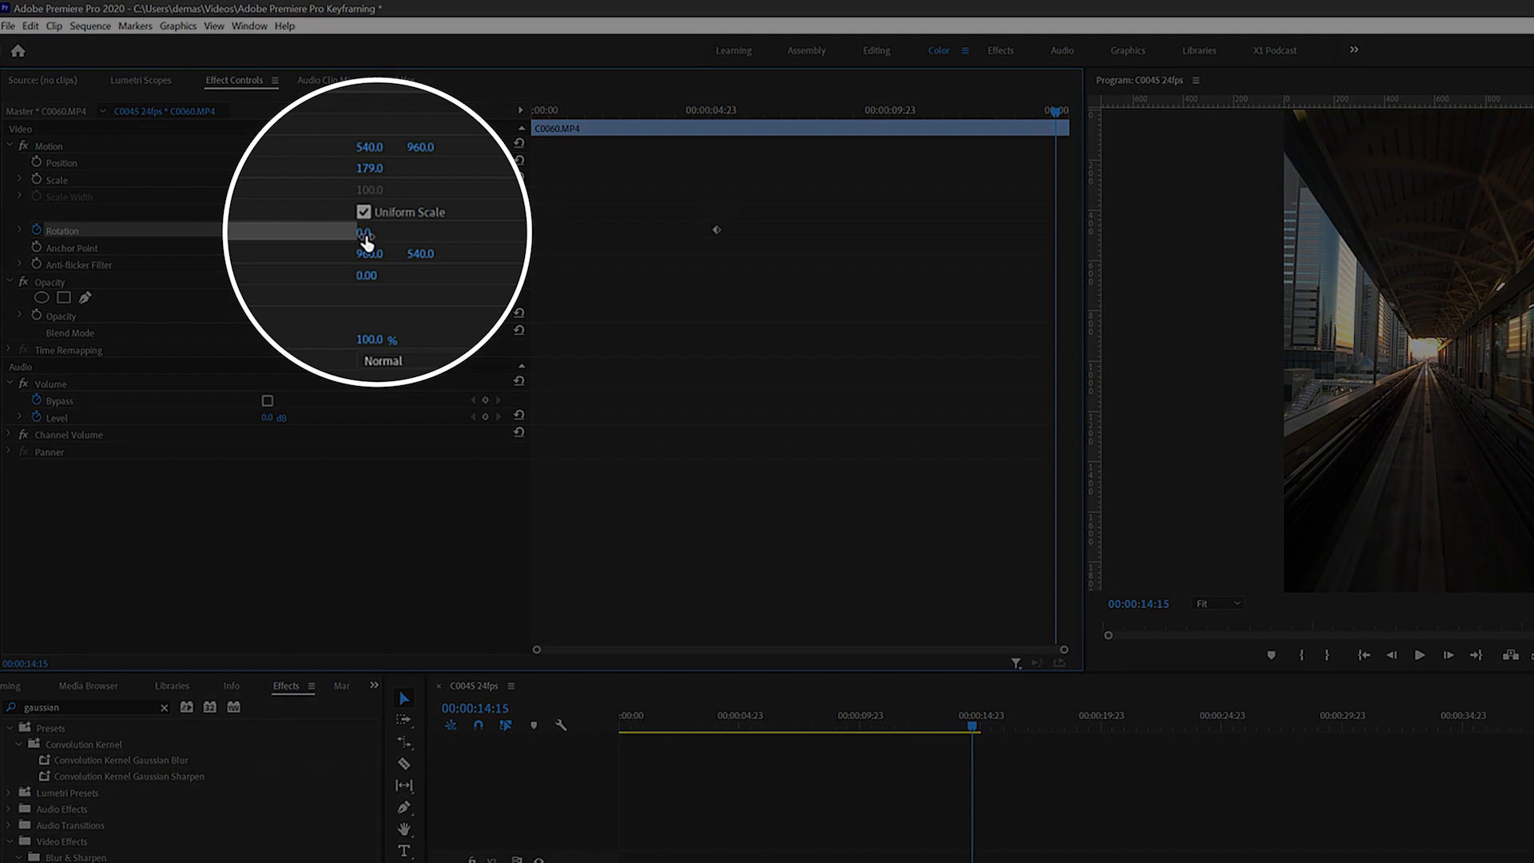
left_click(280, 230)
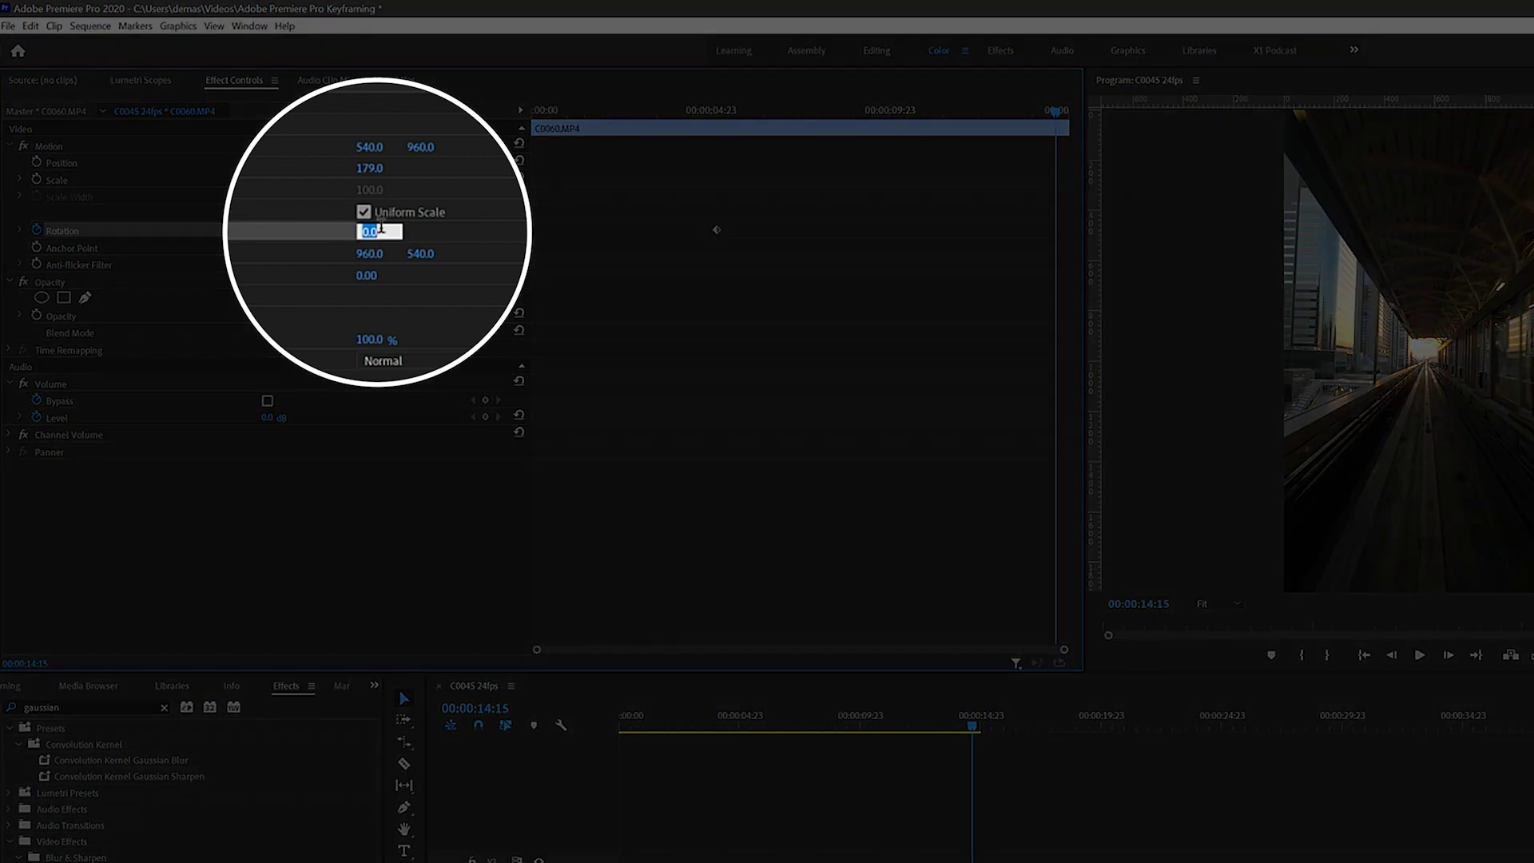
type("359")
key("Return")
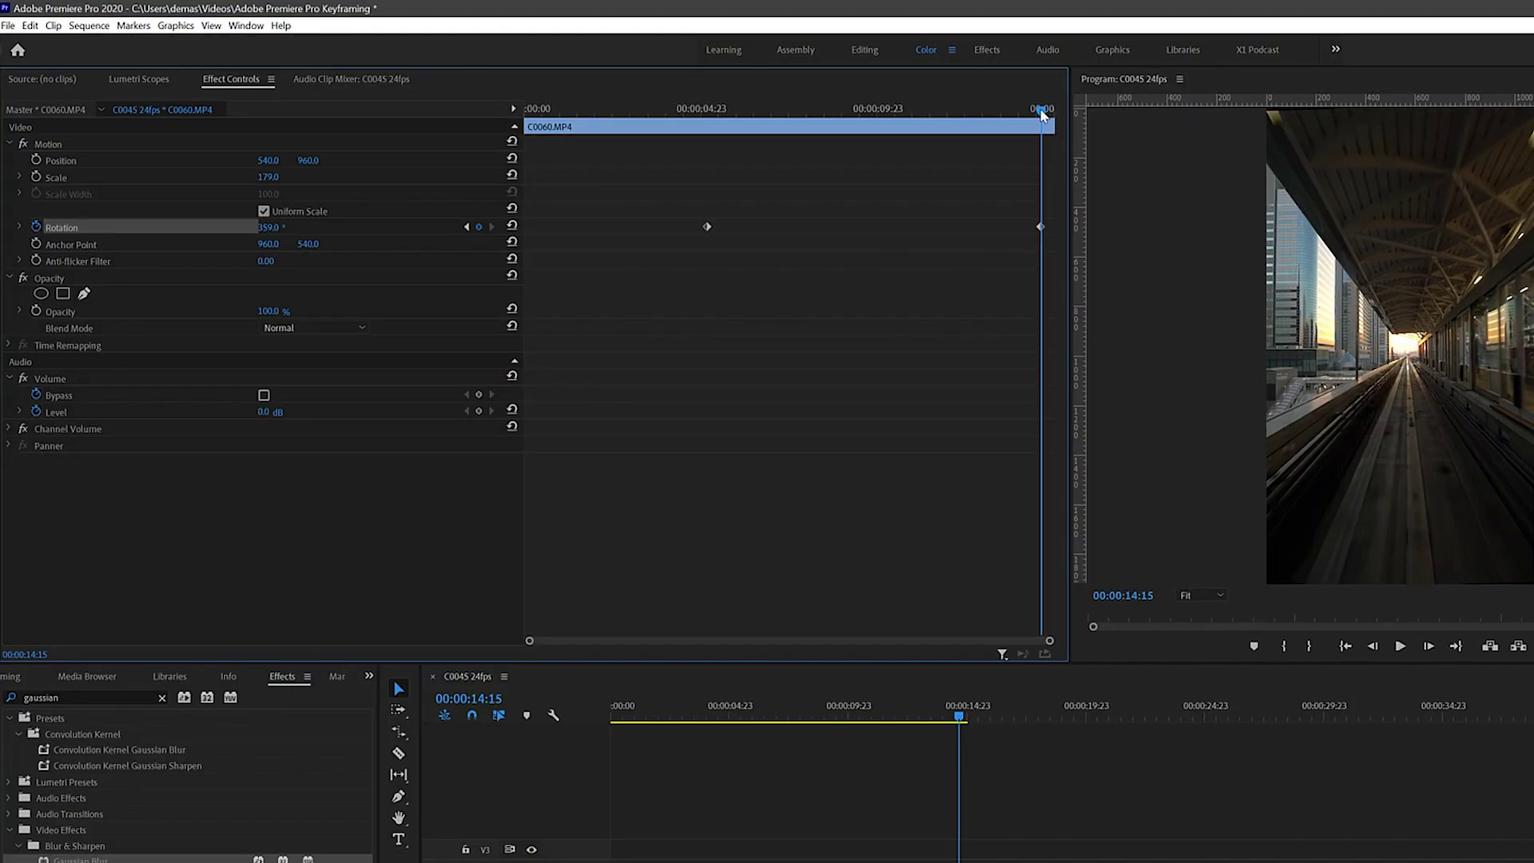
- Check the rotated frame edges, set the clip's scale to 200 to cover the black corners, and review the rotation
mouse_move(1059, 117)
left_mouse_down()
mouse_move(533, 118)
mouse_move(1049, 118)
left_mouse_up()
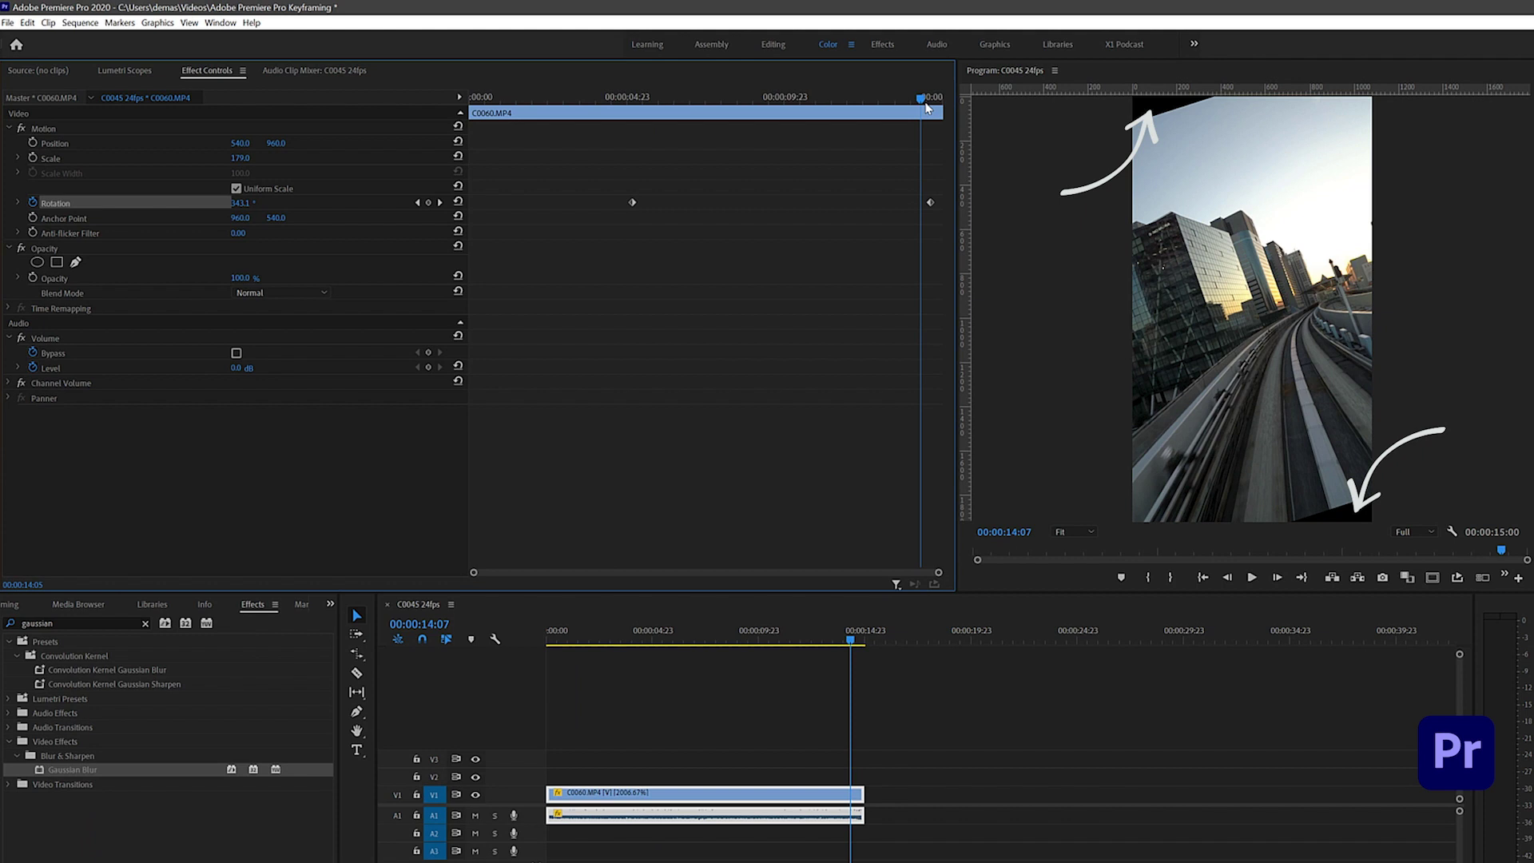
key("Home")
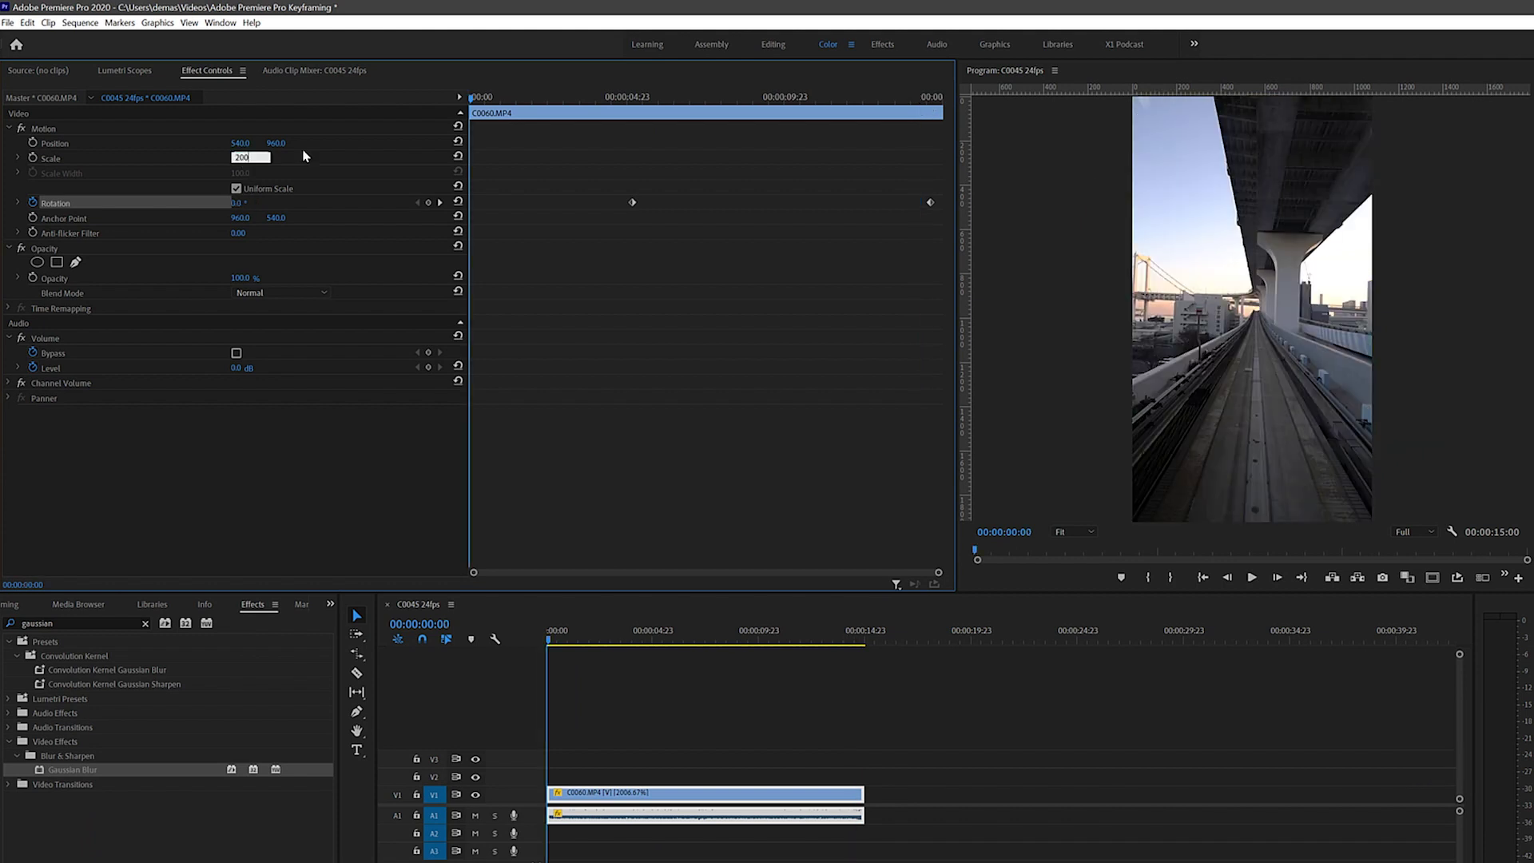
left_click_drag(477, 99, 759, 99)
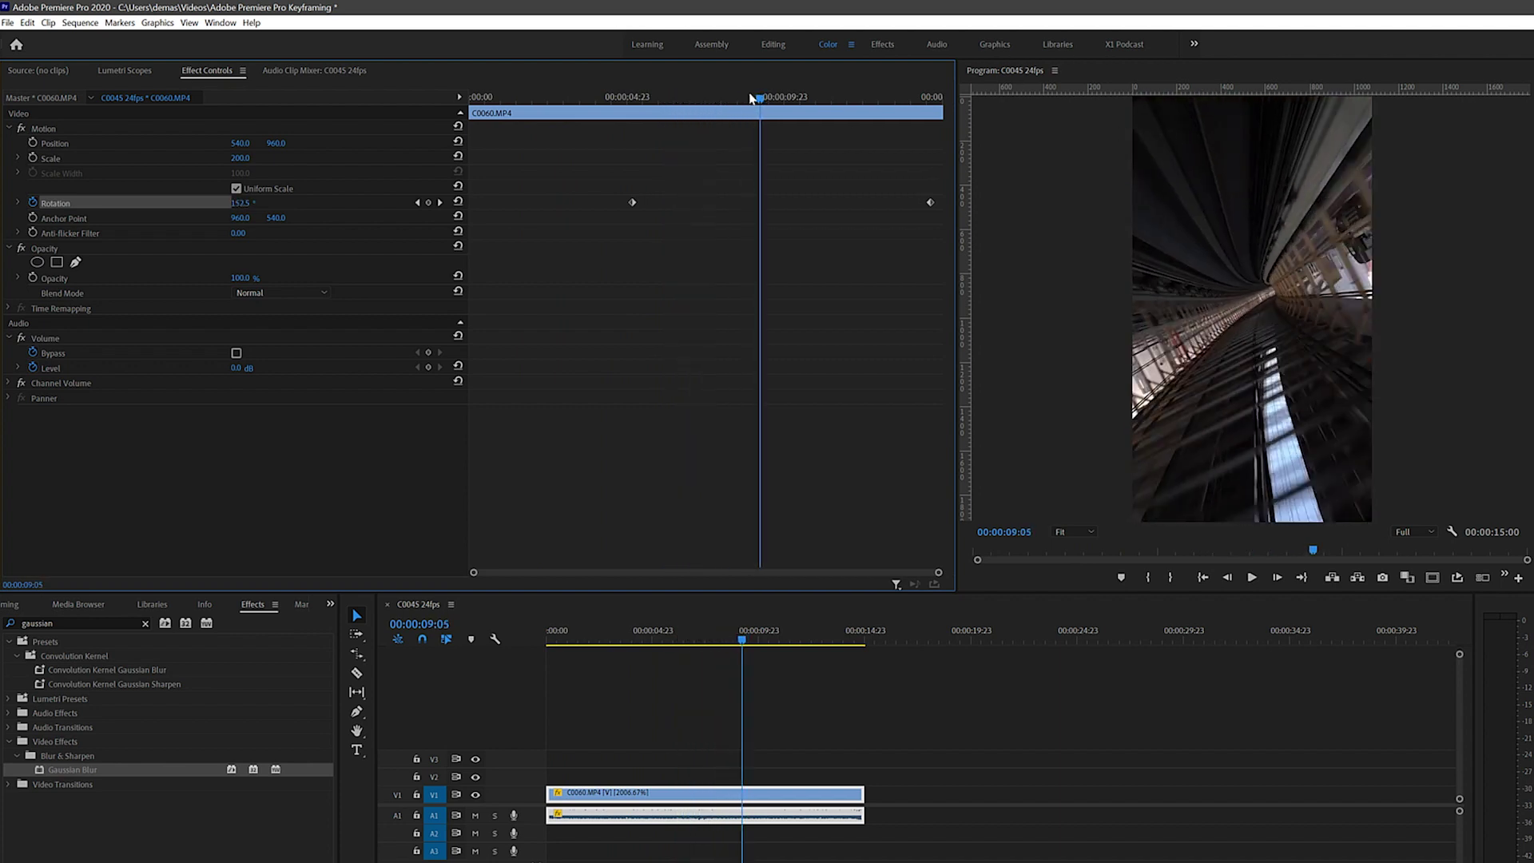
- Keyframe the clip's scale from 200 at the first rotation keyframe to 230, placing the second scale keyframe at the clip's end
left_click(416, 202)
left_click(35, 158)
left_click_drag(632, 99, 675, 99)
left_click(240, 158)
type("230")
key("Return")
left_click_drag(674, 158, 918, 172)
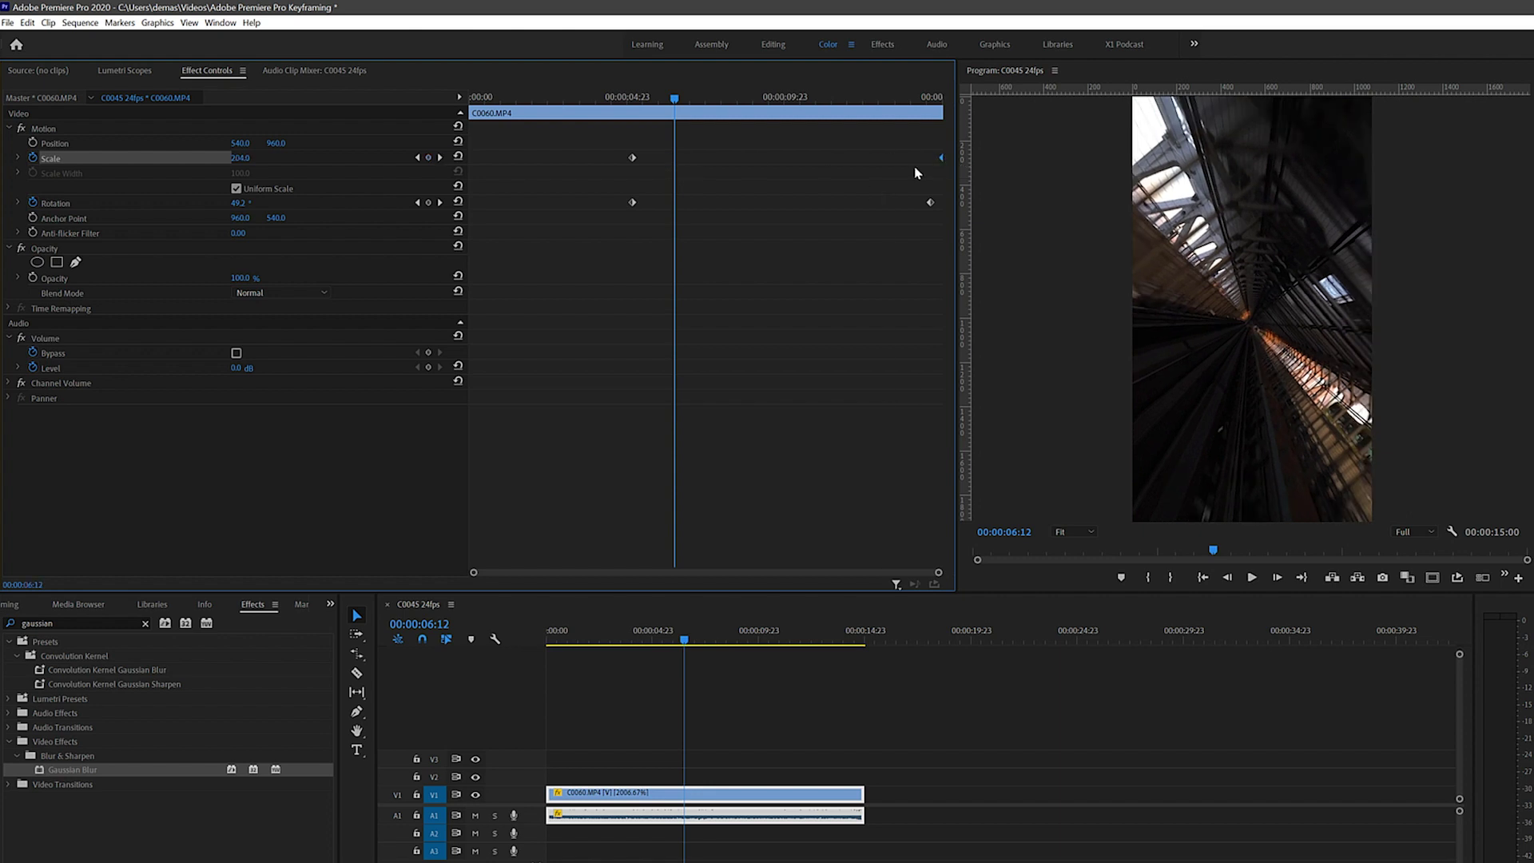